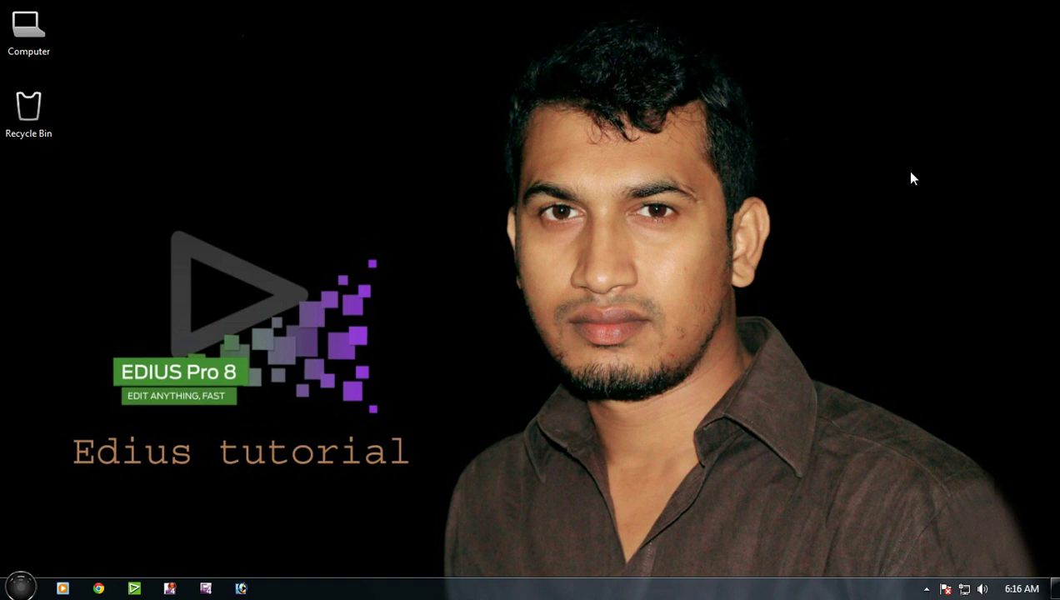
Refresh the desktop, launch EDIUS with the recent Tutorial project and move the timeline cursor to 00:44:35:22
{"action": "right_click", "coordinate": [676, 163]}
{"action": "left_click", "coordinate": [730, 210]}
{"action": "left_click", "coordinate": [135, 588]}
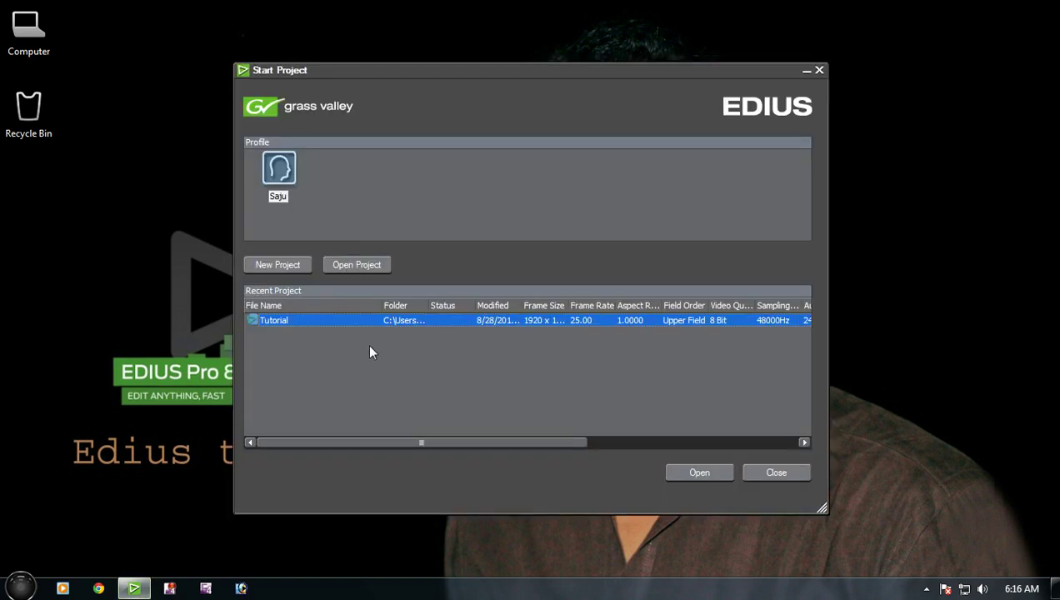
{"action": "key", "text": "Escape"}
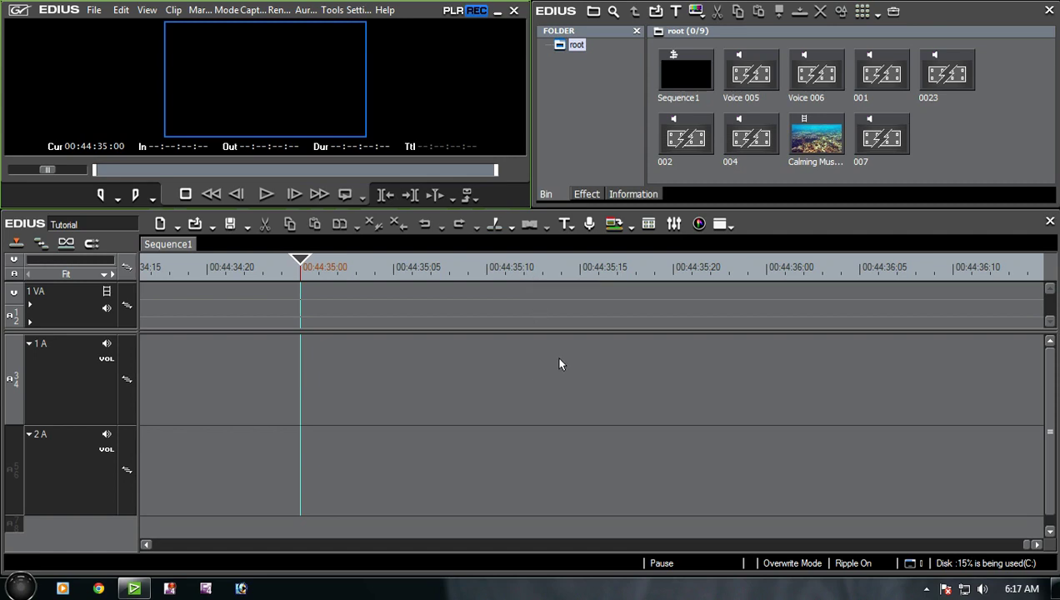
{"action": "left_click", "coordinate": [598, 268]}
{"action": "left_click", "coordinate": [710, 267]}
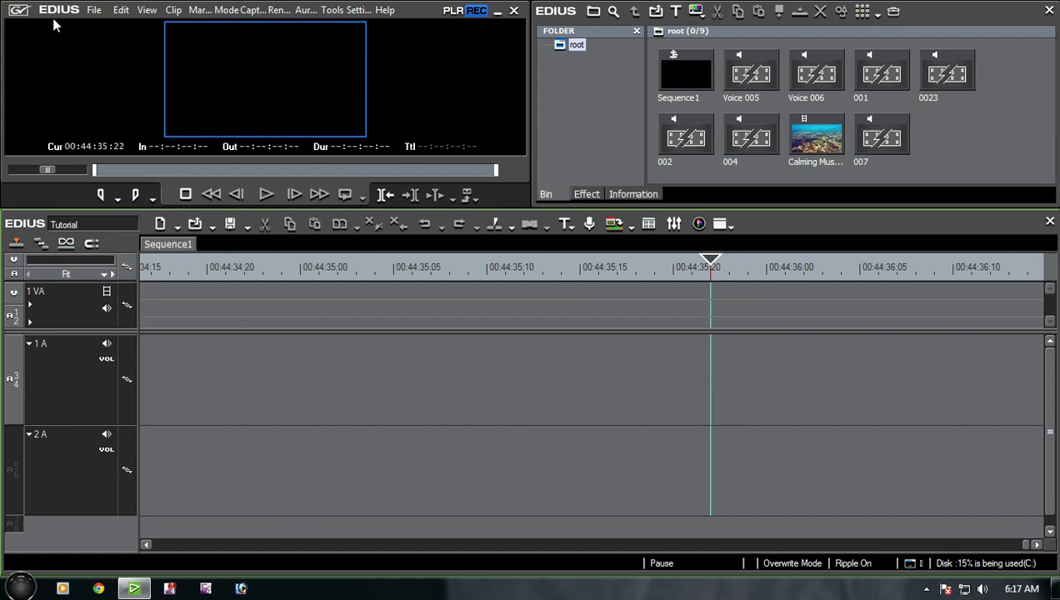
Open the Save As dialog and browse through the user's profile folder to the Tutorial project folder
{"action": "left_click", "coordinate": [94, 10]}
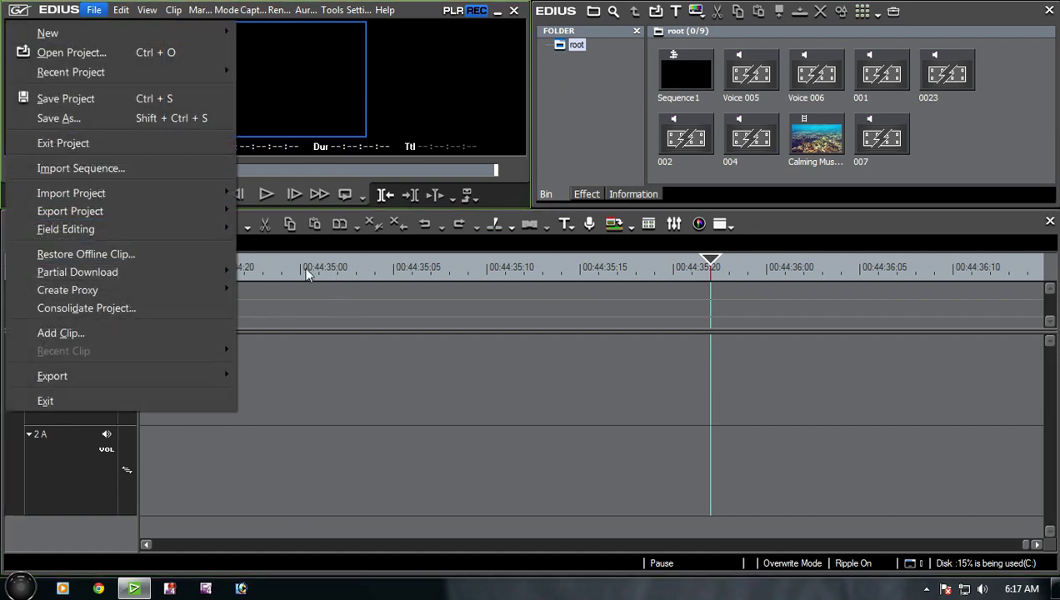
{"action": "left_click", "coordinate": [83, 117]}
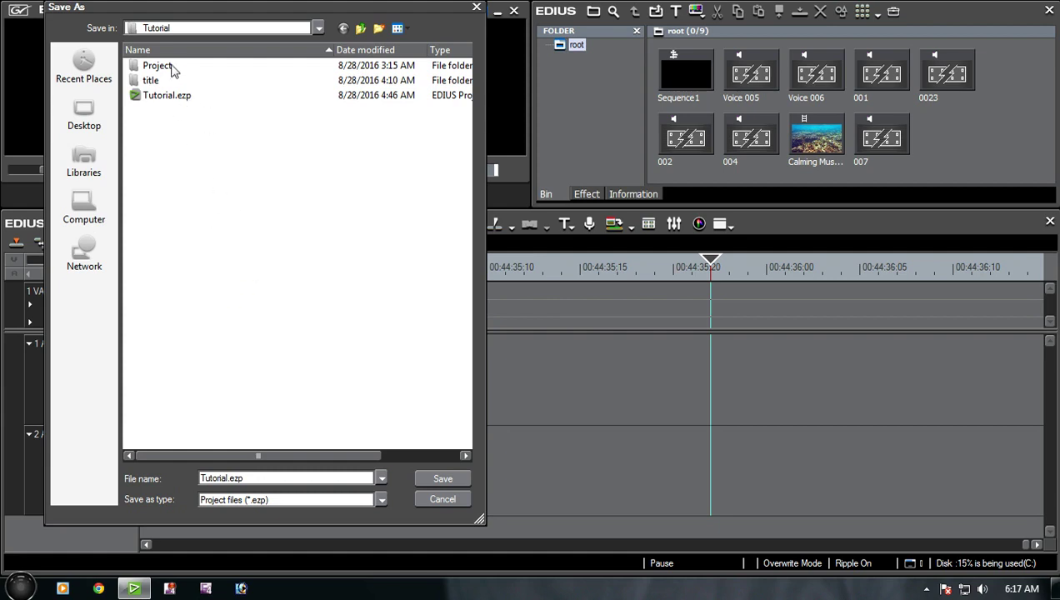
{"action": "left_click", "coordinate": [361, 28]}
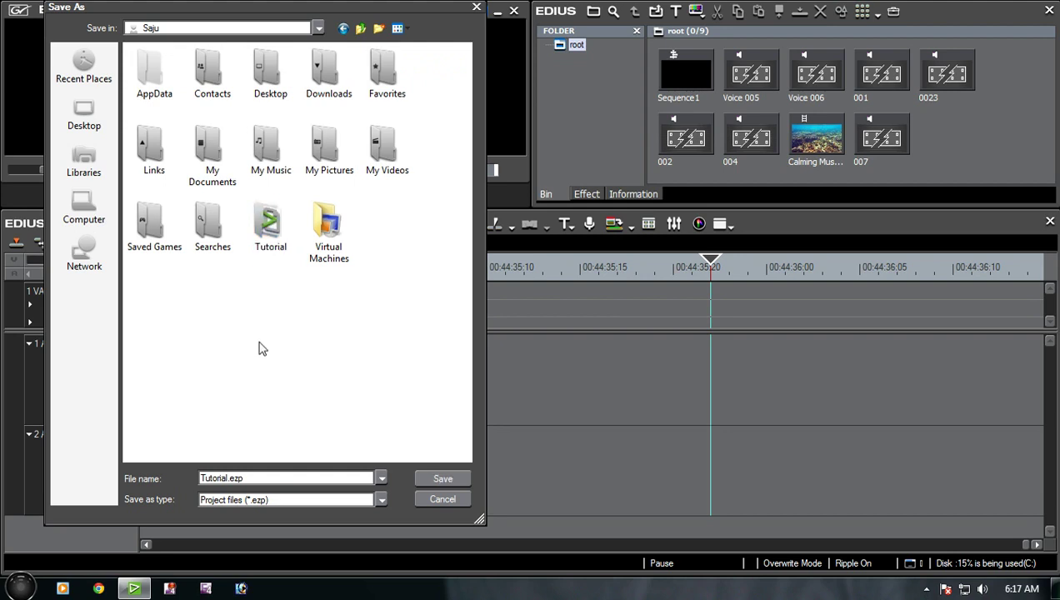
{"action": "left_click", "coordinate": [360, 29]}
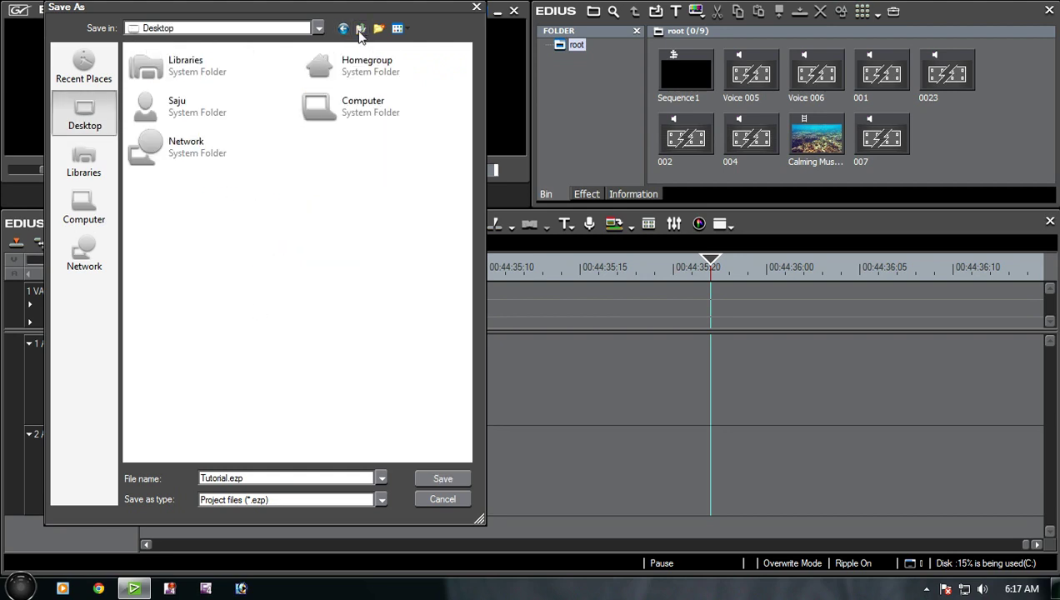
{"action": "double_click", "coordinate": [177, 106]}
{"action": "double_click", "coordinate": [265, 223]}
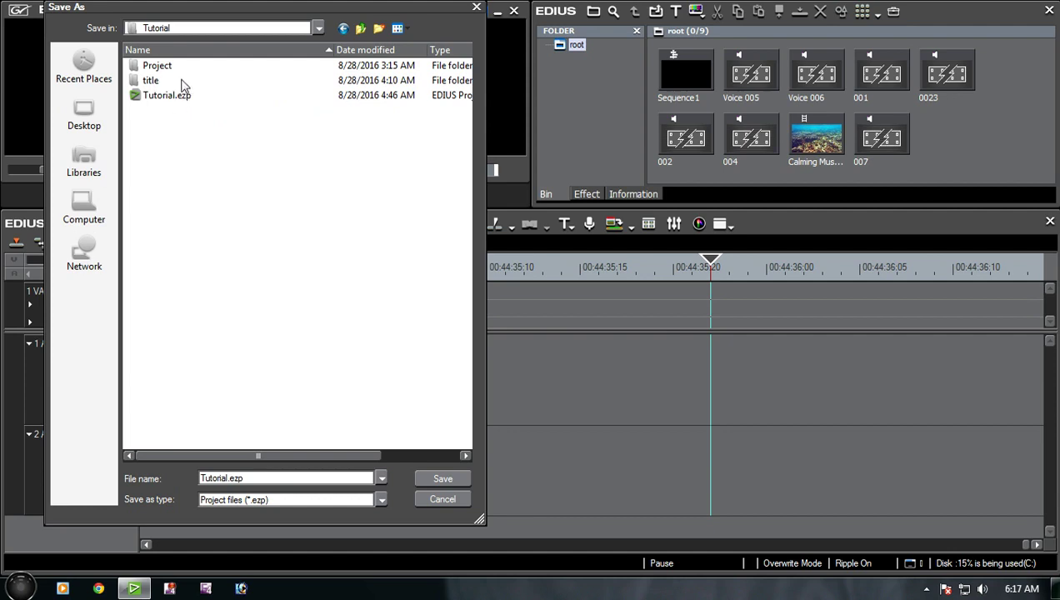
Inspect the AutoSave and Backup folders inside the Project folder and cancel saving the project under another name
{"action": "double_click", "coordinate": [158, 68]}
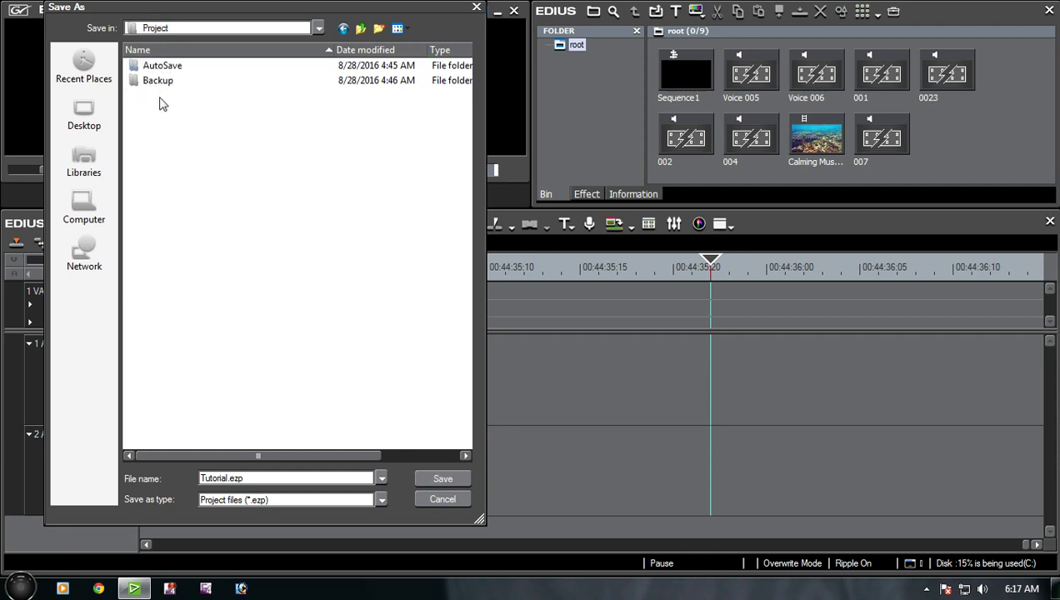
{"action": "double_click", "coordinate": [161, 68]}
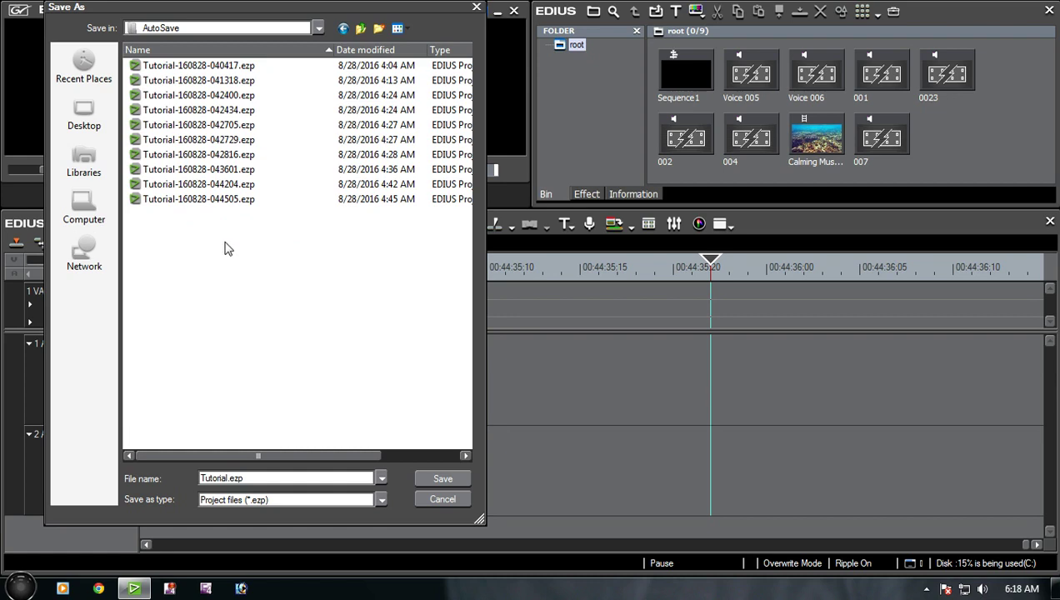
{"action": "left_click", "coordinate": [359, 28]}
{"action": "double_click", "coordinate": [162, 83]}
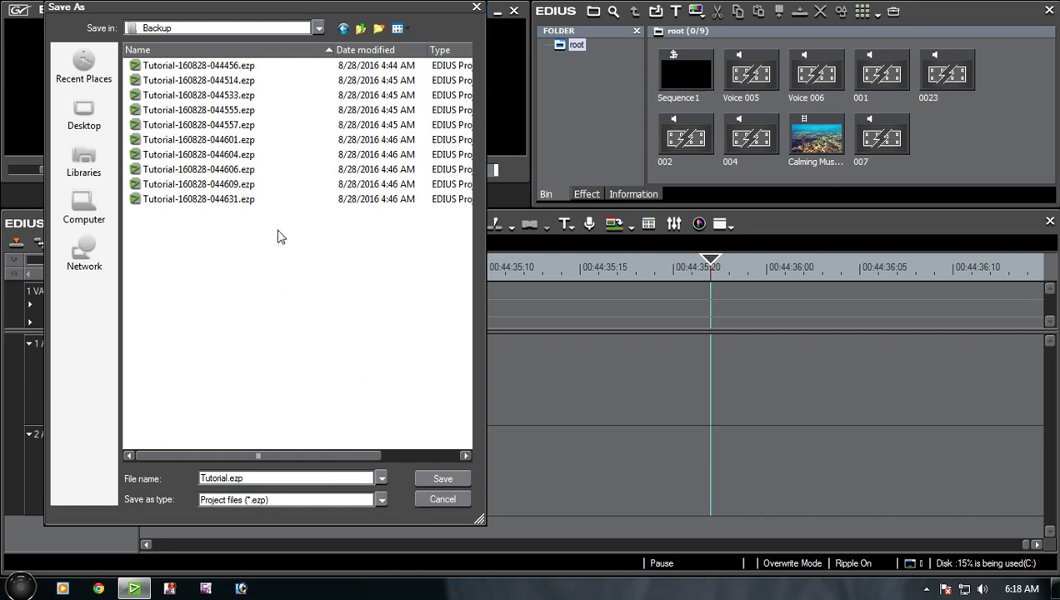
{"action": "left_click", "coordinate": [434, 498]}
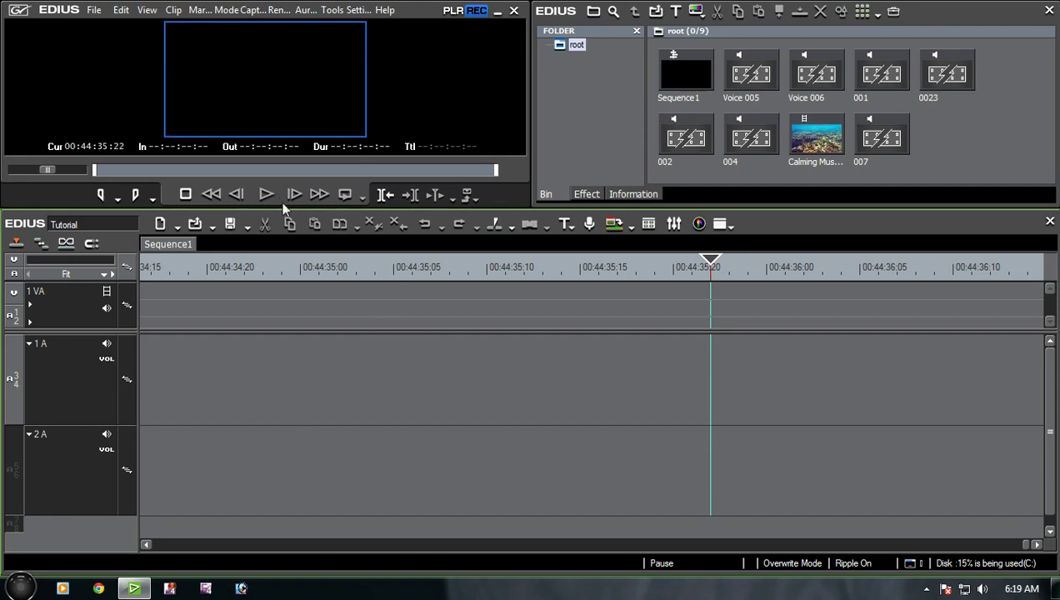
Minimize EDIUS and browse in Windows Explorer from Local Disk (C:) through Users and the user's profile to the Tutorial folder
{"action": "left_click", "coordinate": [959, 117]}
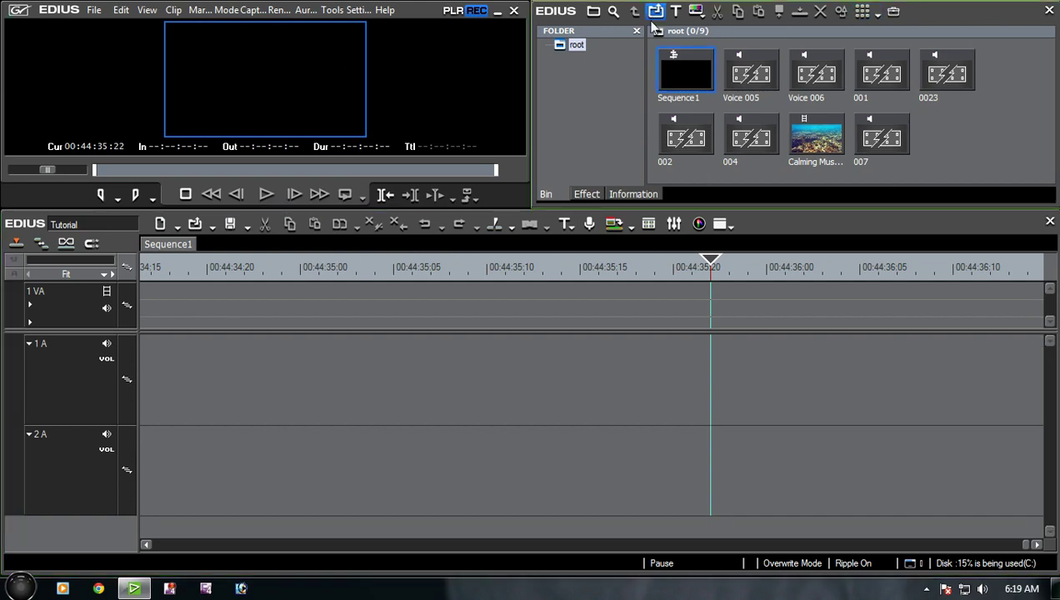
{"action": "left_click", "coordinate": [498, 12]}
{"action": "double_click", "coordinate": [28, 32]}
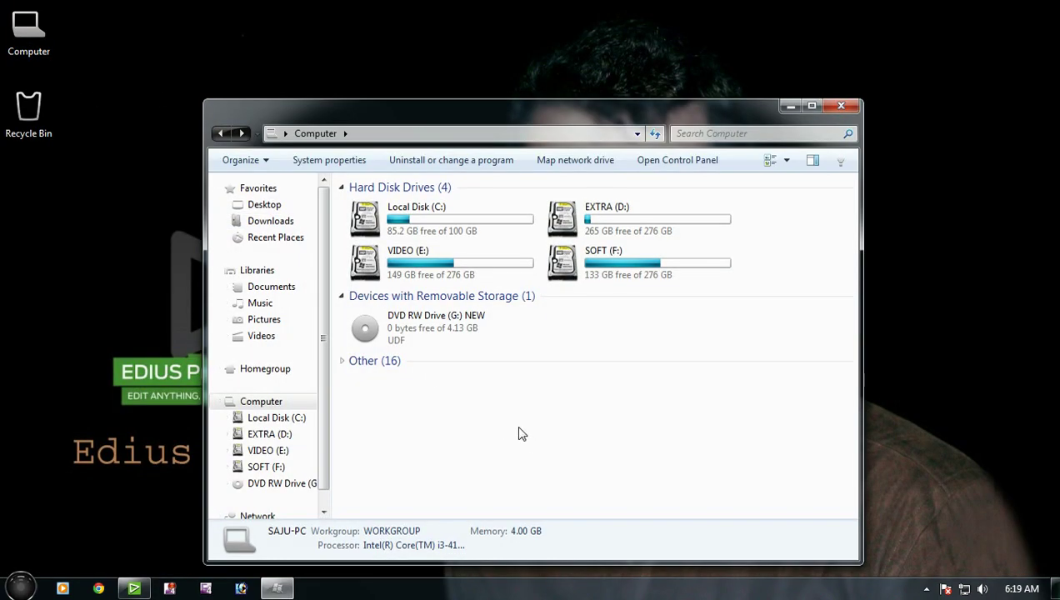
{"action": "double_click", "coordinate": [434, 214]}
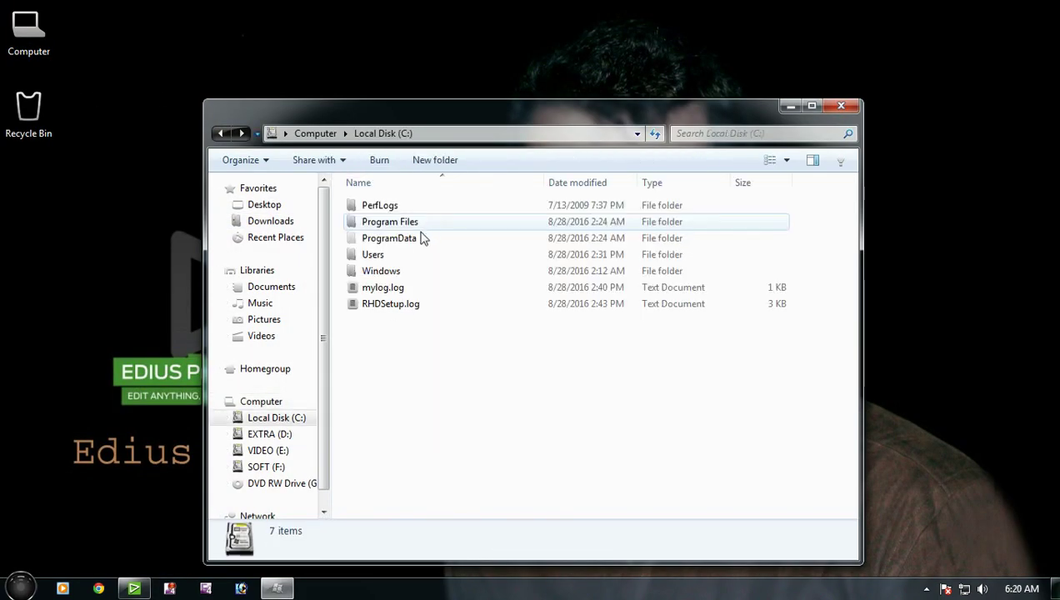
{"action": "double_click", "coordinate": [395, 259]}
{"action": "double_click", "coordinate": [382, 241]}
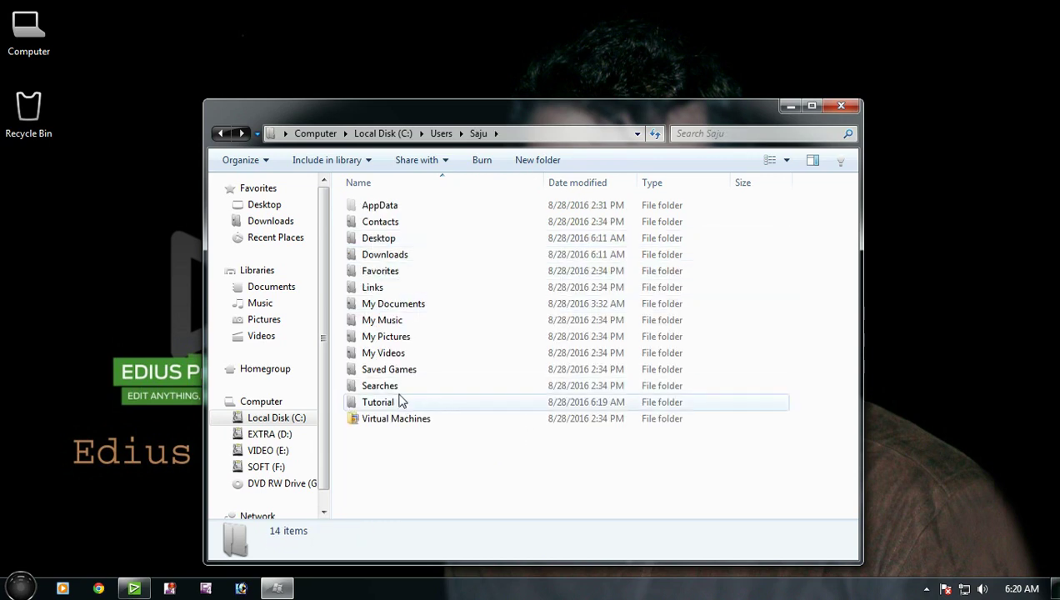
{"action": "left_click", "coordinate": [404, 372]}
{"action": "left_click", "coordinate": [388, 221]}
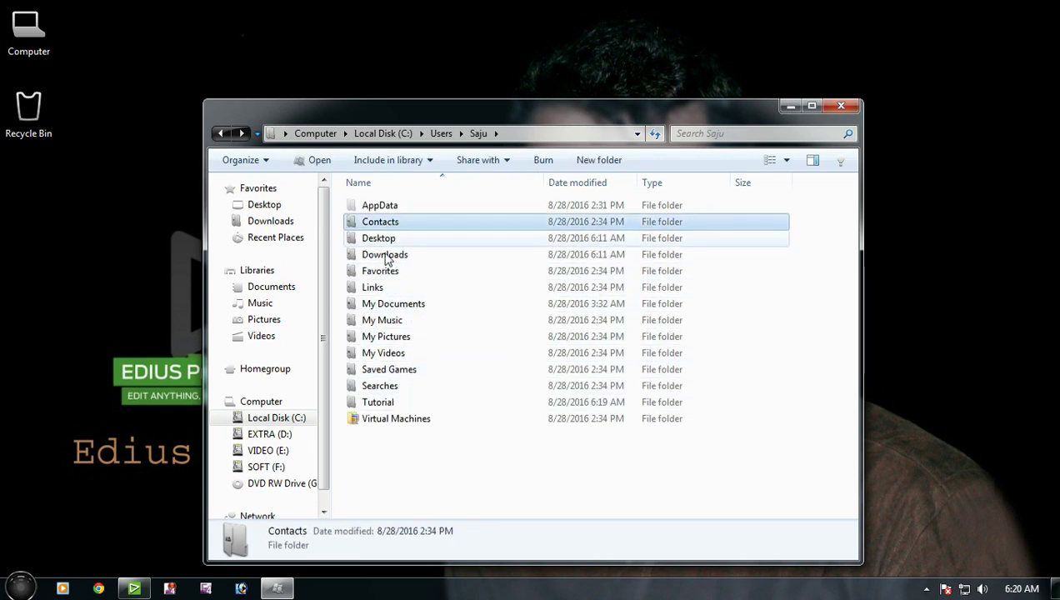
{"action": "double_click", "coordinate": [390, 402]}
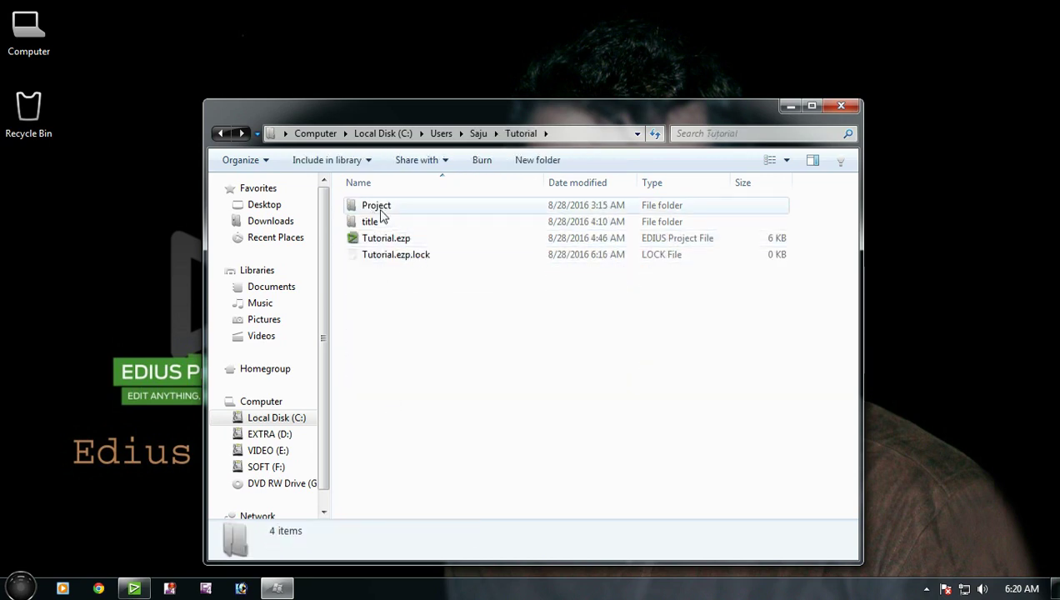
Look into the Project subfolder and examine the project file and title folder in the Tutorial folder
{"action": "double_click", "coordinate": [385, 210]}
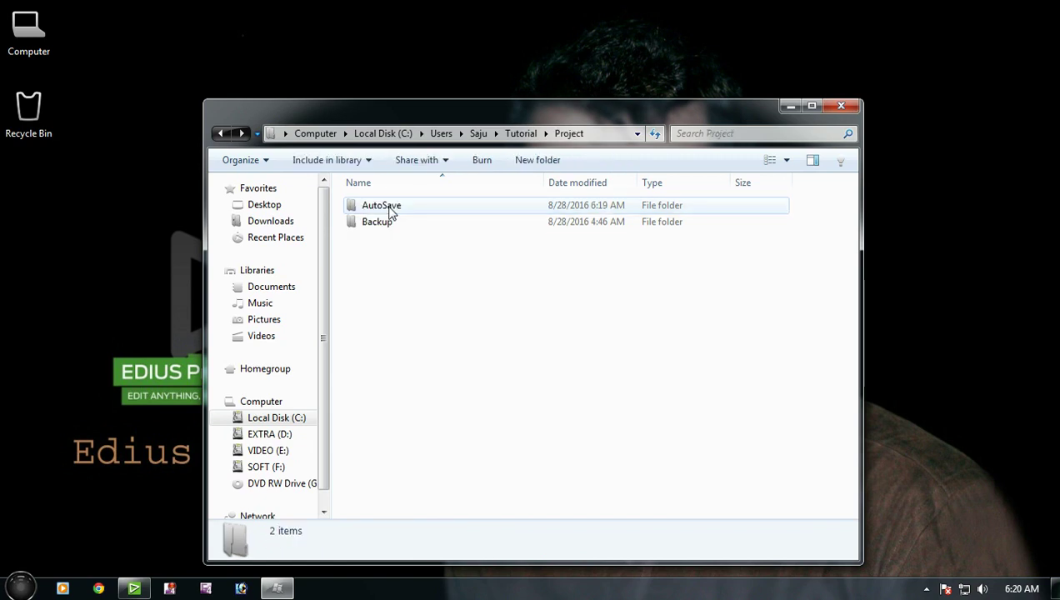
{"action": "left_click", "coordinate": [389, 207]}
{"action": "left_click", "coordinate": [394, 245]}
{"action": "left_click", "coordinate": [220, 134]}
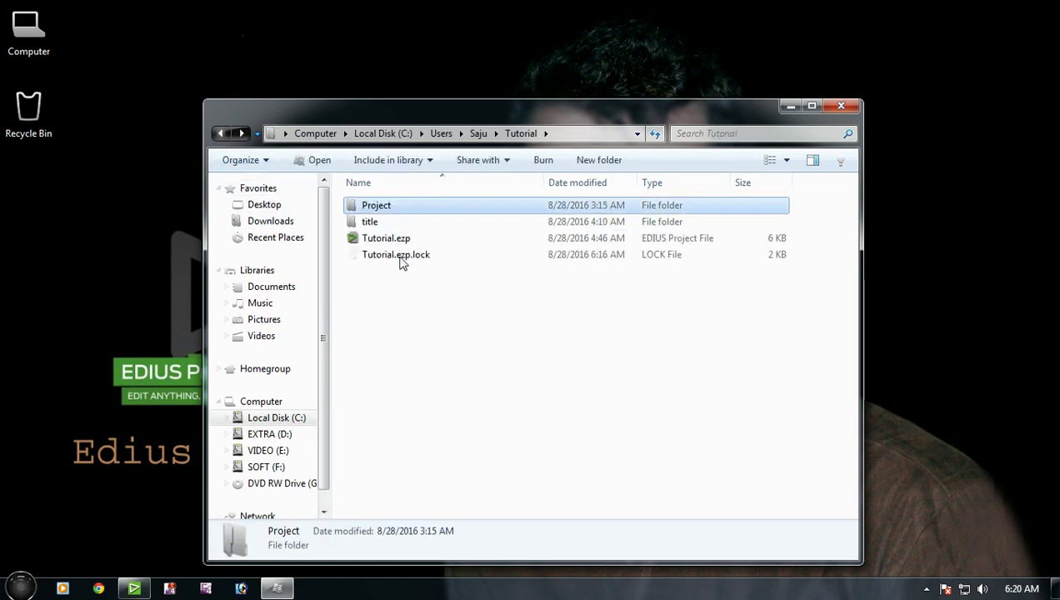
{"action": "left_click", "coordinate": [375, 242]}
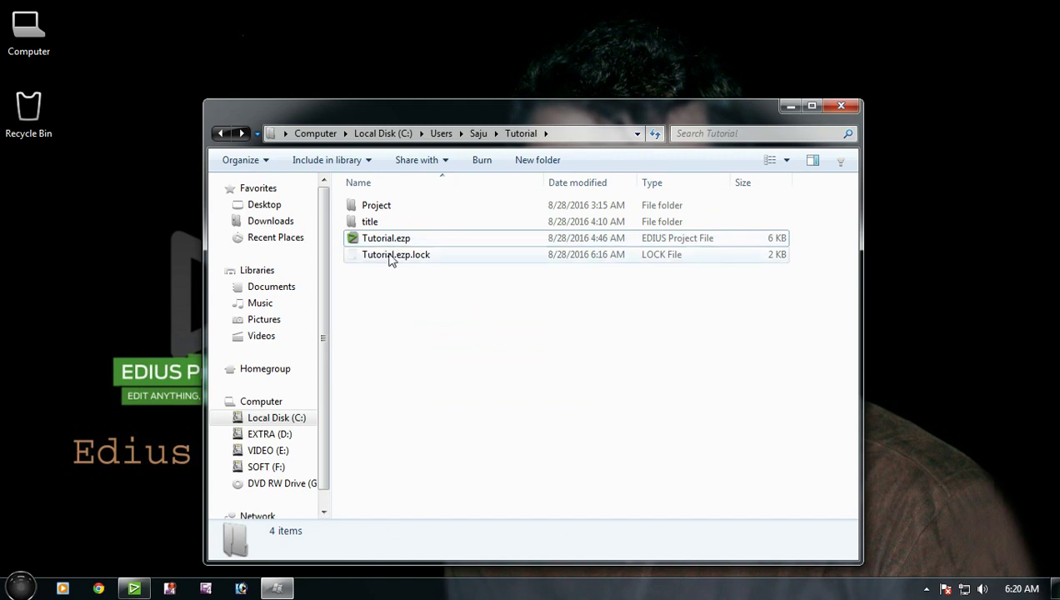
{"action": "left_click", "coordinate": [373, 221]}
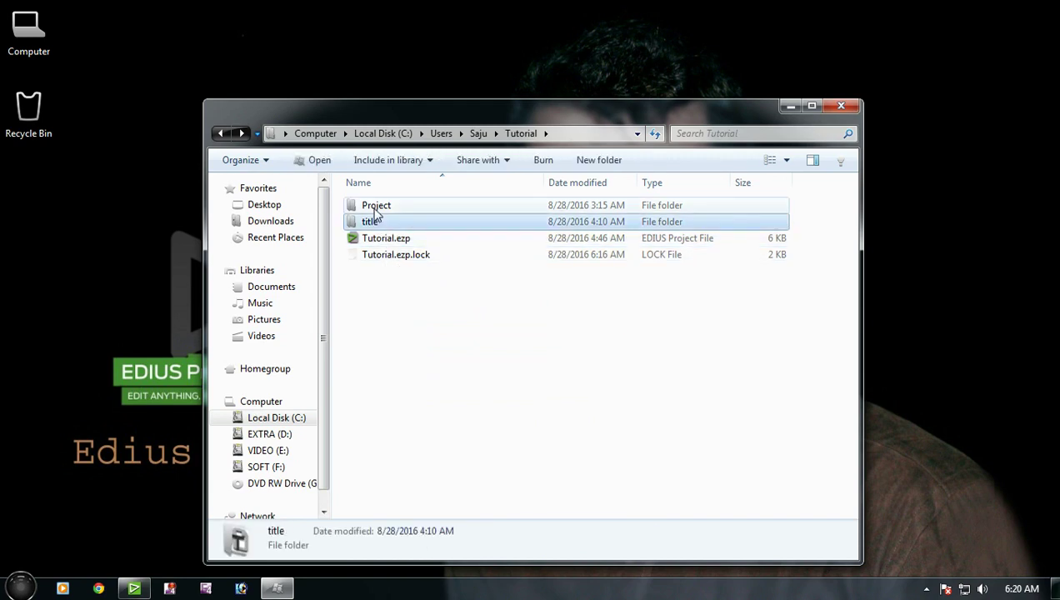
Examine the names and modification dates of the project copies in the Project folder's AutoSave folder and close the window
{"action": "double_click", "coordinate": [398, 208]}
{"action": "double_click", "coordinate": [377, 207]}
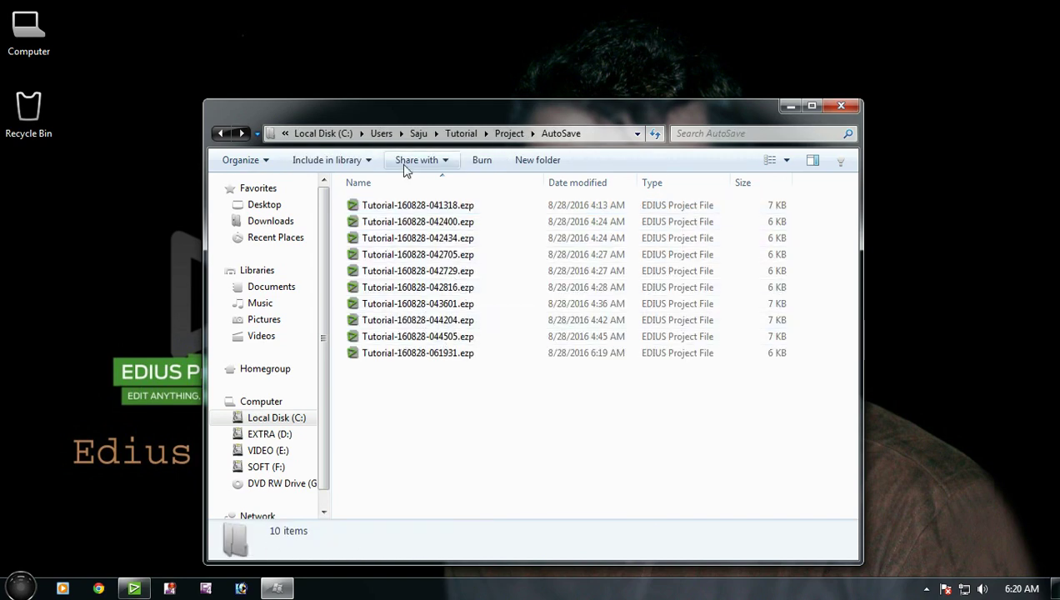
{"action": "left_click_drag", "start_coordinate": [400, 398], "coordinate": [433, 195]}
{"action": "left_click", "coordinate": [433, 374]}
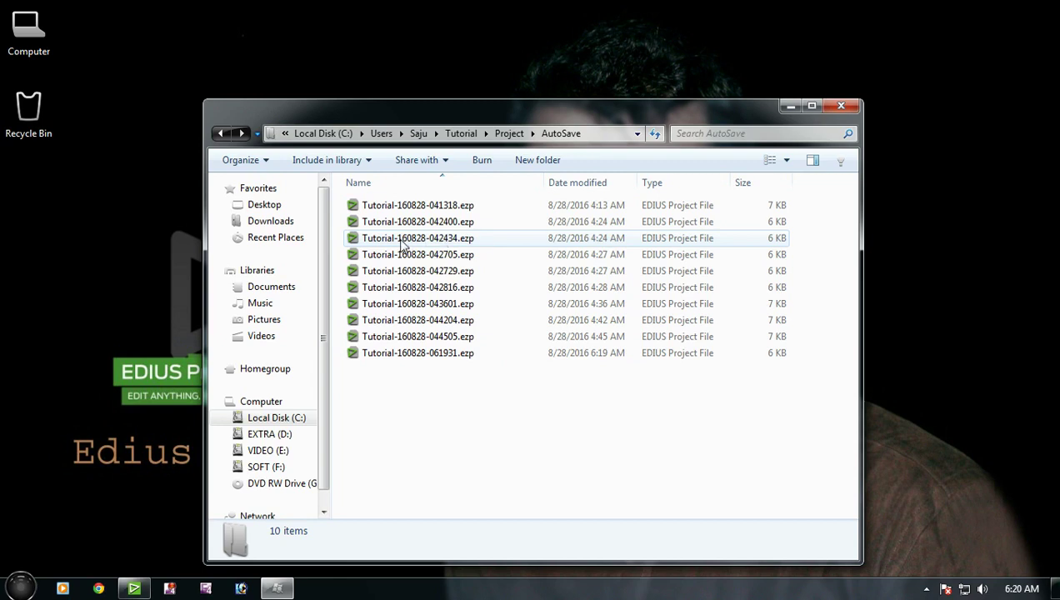
{"action": "left_click", "coordinate": [562, 214]}
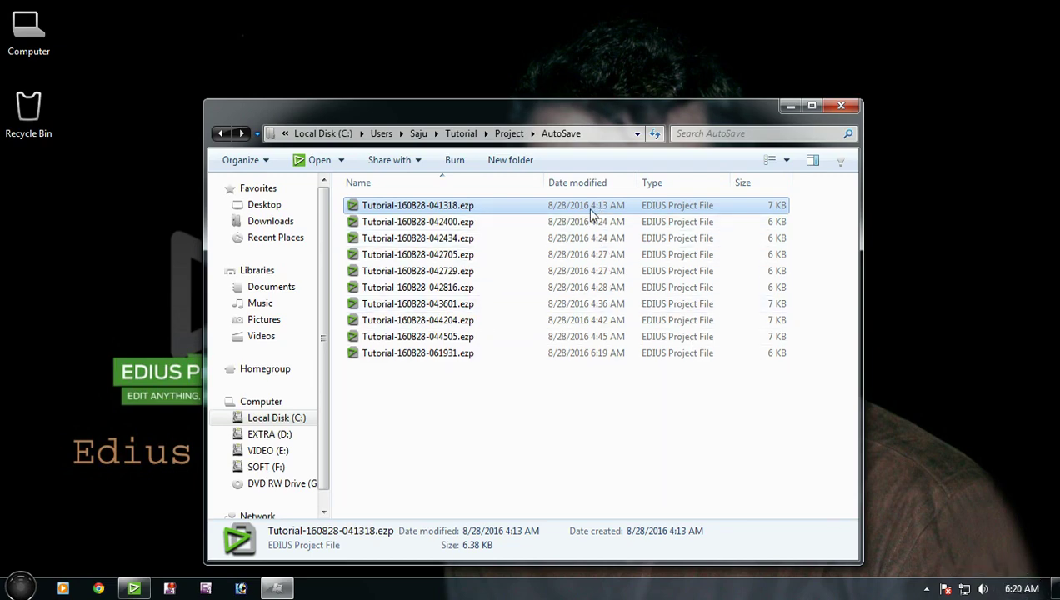
{"action": "left_click", "coordinate": [590, 377]}
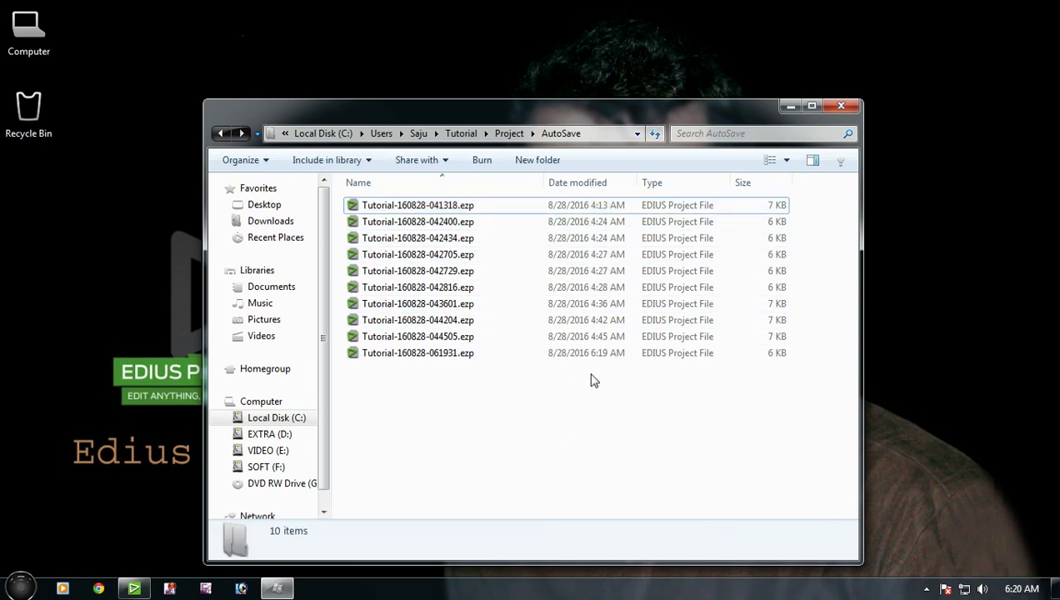
{"action": "left_click", "coordinate": [840, 107]}
Switch back to EDIUS and place clip 002 from the bin on audio track 2A at 00:44:35:13
{"action": "left_click", "coordinate": [133, 588]}
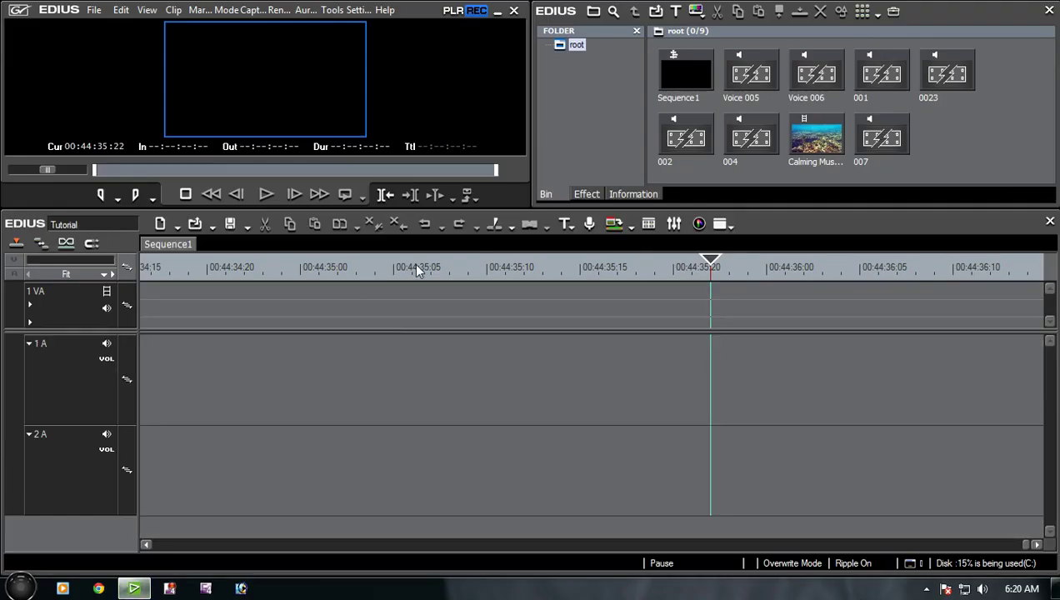
{"action": "left_click", "coordinate": [505, 267]}
{"action": "left_click_drag", "start_coordinate": [685, 137], "coordinate": [583, 471]}
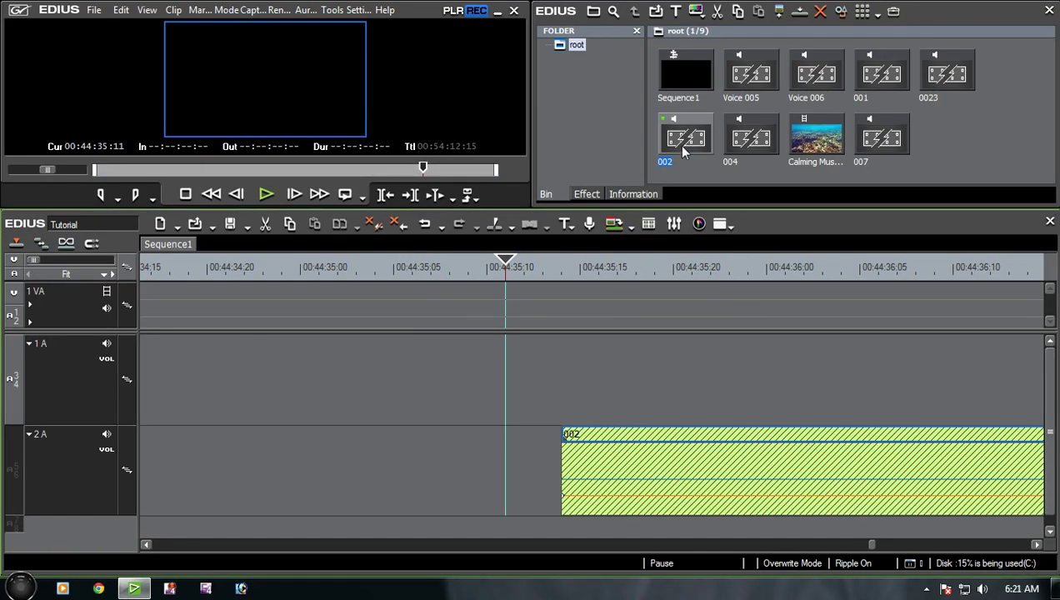
{"action": "left_click_drag", "start_coordinate": [551, 433], "coordinate": [541, 433]}
{"action": "scroll", "coordinate": [595, 353], "scroll_direction": "down", "scroll_amount": 1}
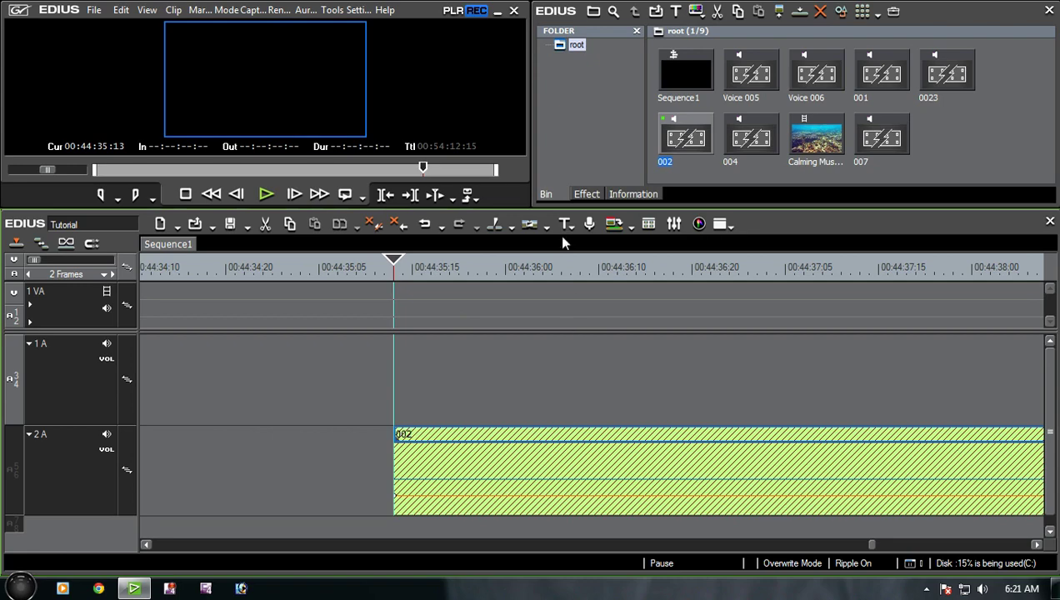
Trim the start of clip 002 to 00:44:36:16, delete the clip from the timeline and save the project
{"action": "left_click", "coordinate": [655, 267]}
{"action": "key", "text": "n"}
{"action": "key", "text": "Delete"}
{"action": "key", "text": "ctrl+s"}
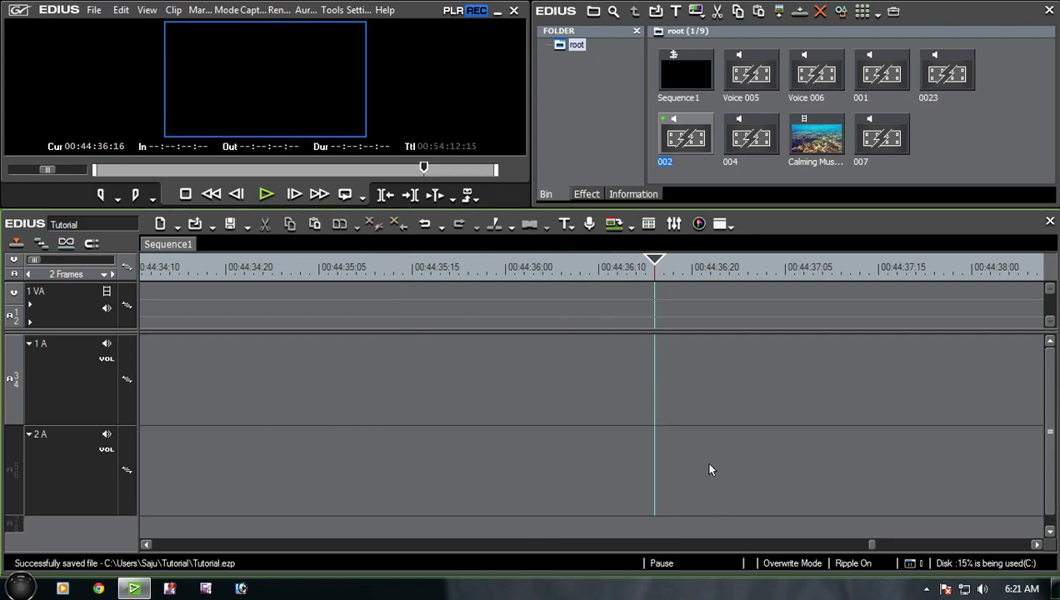
Place clip 004 on audio track 2A at 00:44:36:20 and trim its start to 00:44:37:20
{"action": "scroll", "coordinate": [667, 438], "scroll_direction": "right", "scroll_amount": 1}
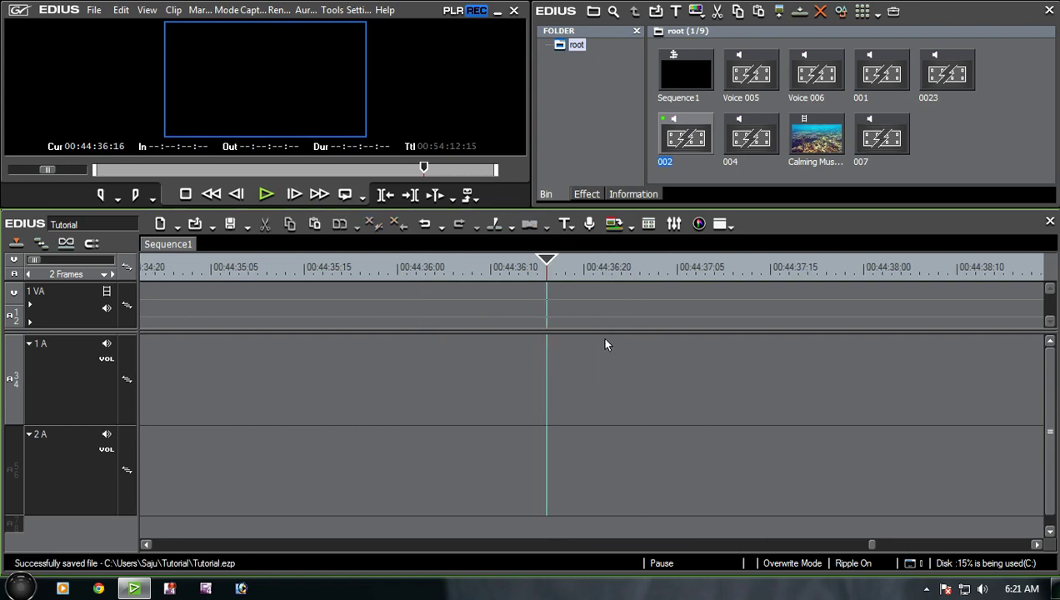
{"action": "left_click_drag", "start_coordinate": [750, 137], "coordinate": [590, 387]}
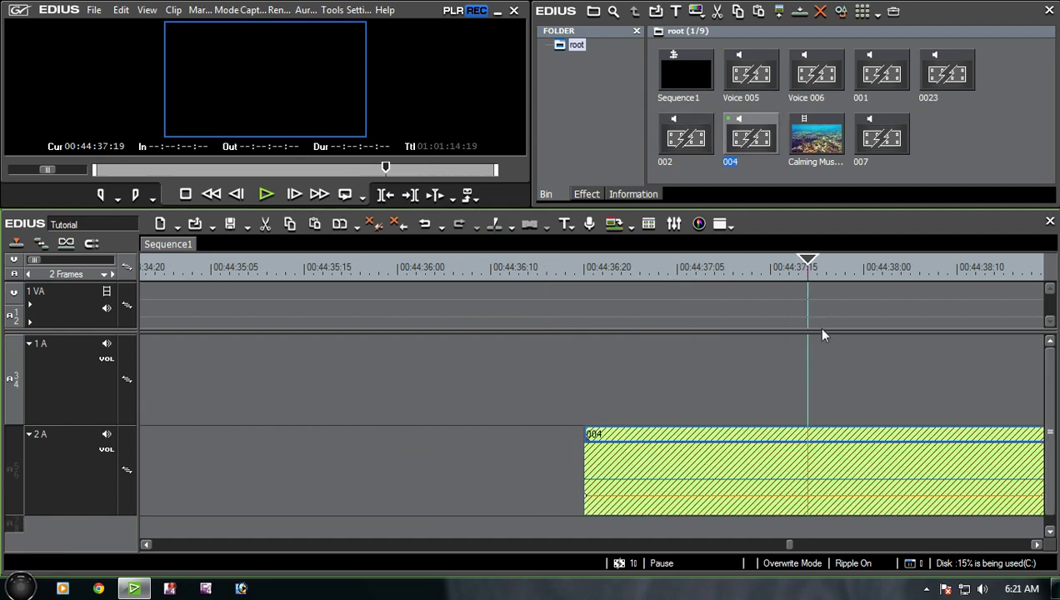
{"action": "key", "text": "Right"}
{"action": "key", "text": "n"}
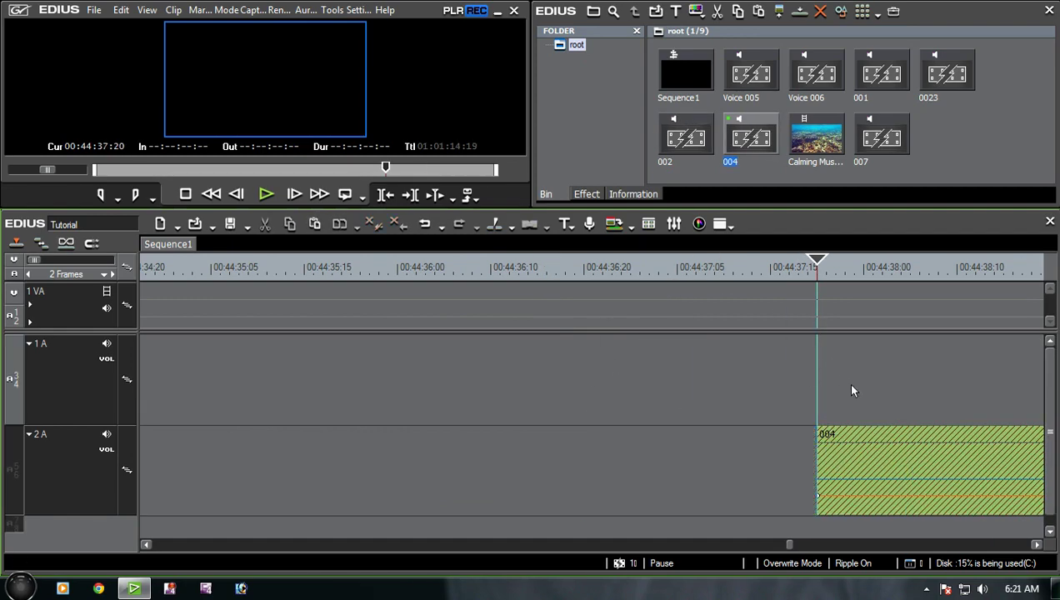
Delete clip 004 from audio track 2A and close EDIUS with the project saved
{"action": "key", "text": "Delete"}
{"action": "key", "text": "ctrl+s"}
{"action": "left_click", "coordinate": [513, 10]}
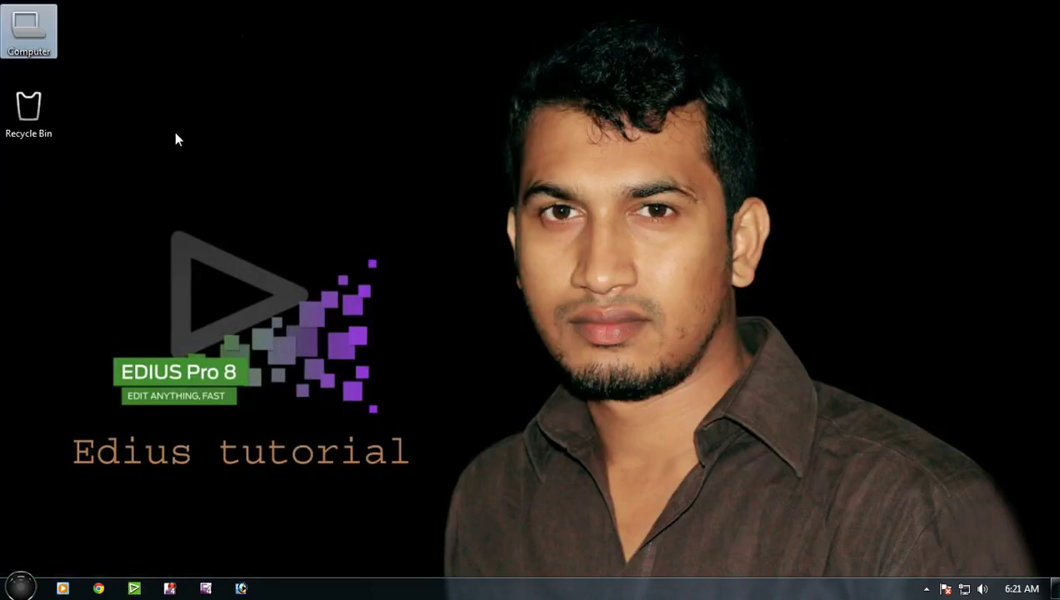
Refresh the desktop and check the files in the Tutorial project's AutoSave folder under Users on drive C
{"action": "right_click", "coordinate": [174, 132]}
{"action": "left_click", "coordinate": [227, 180]}
{"action": "double_click", "coordinate": [29, 26]}
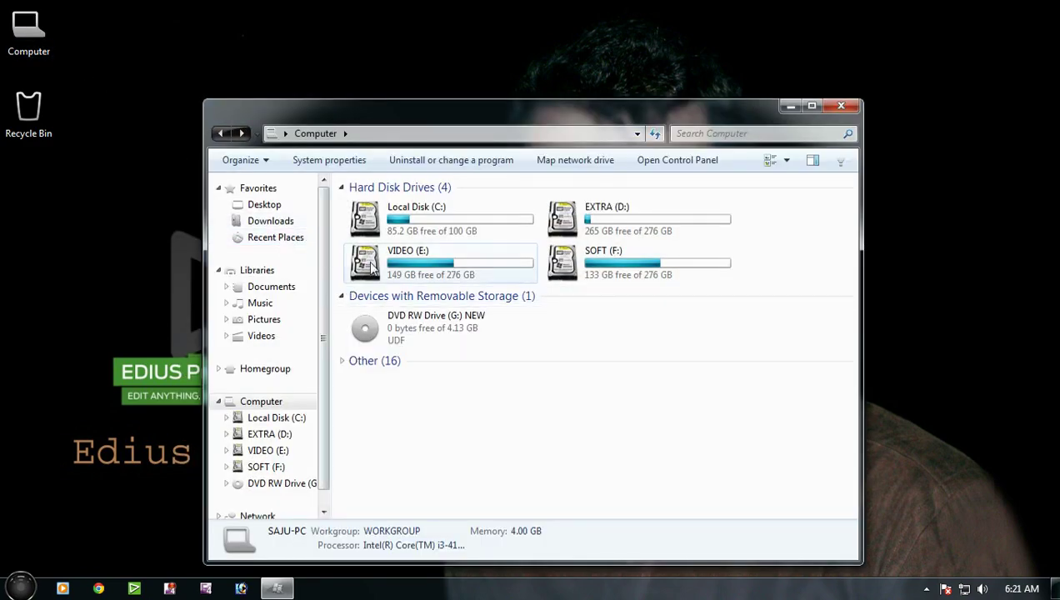
{"action": "double_click", "coordinate": [366, 218]}
{"action": "double_click", "coordinate": [374, 257]}
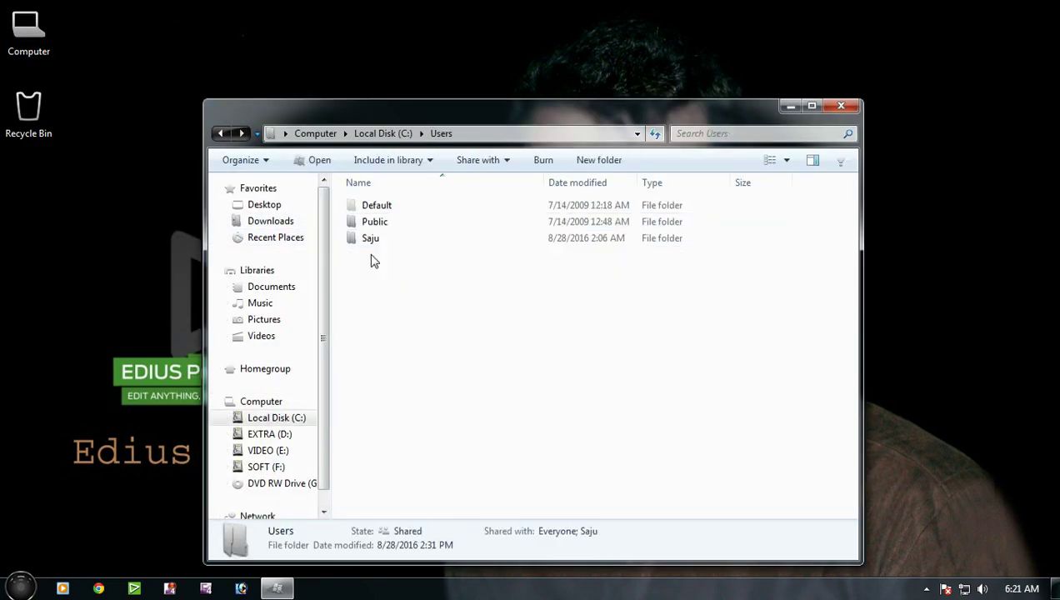
{"action": "double_click", "coordinate": [366, 239]}
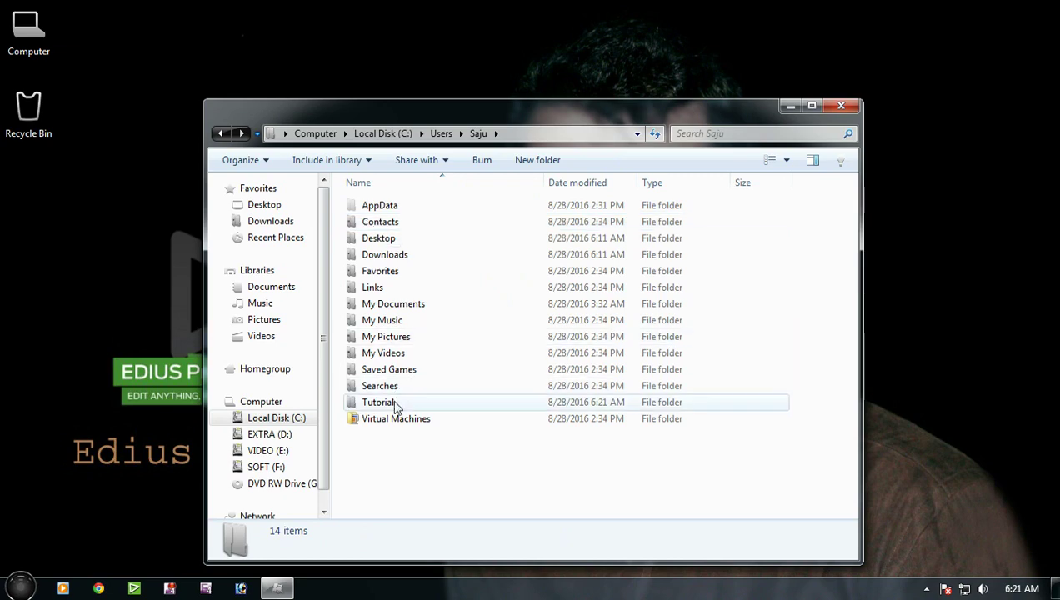
{"action": "double_click", "coordinate": [396, 403]}
{"action": "double_click", "coordinate": [381, 206]}
{"action": "double_click", "coordinate": [362, 206]}
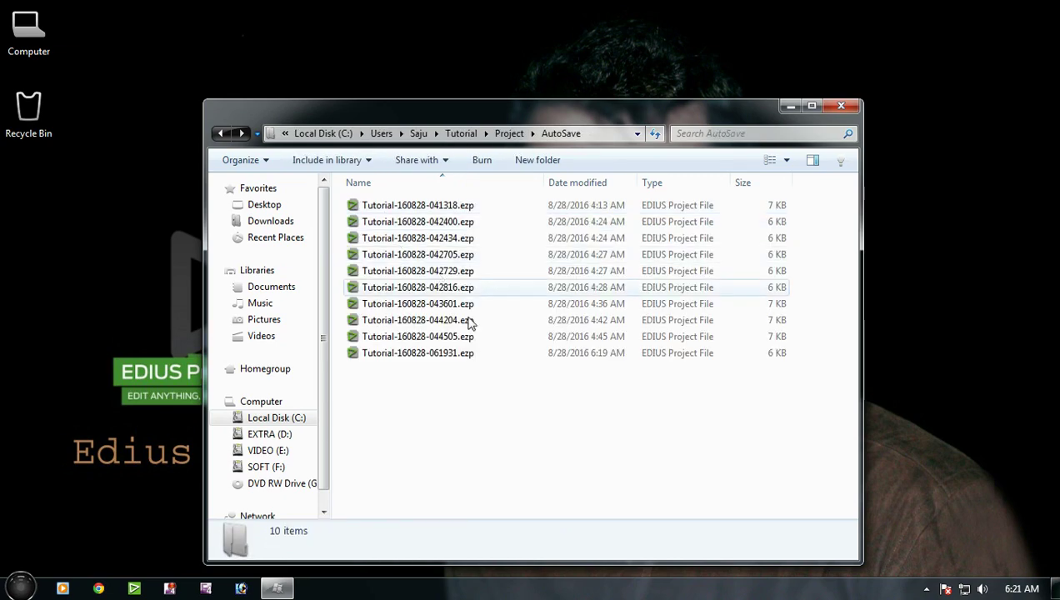
{"action": "left_click", "coordinate": [841, 105]}
Refresh the desktop, launch EDIUS and open the recent project Tutorial
{"action": "right_click", "coordinate": [399, 154]}
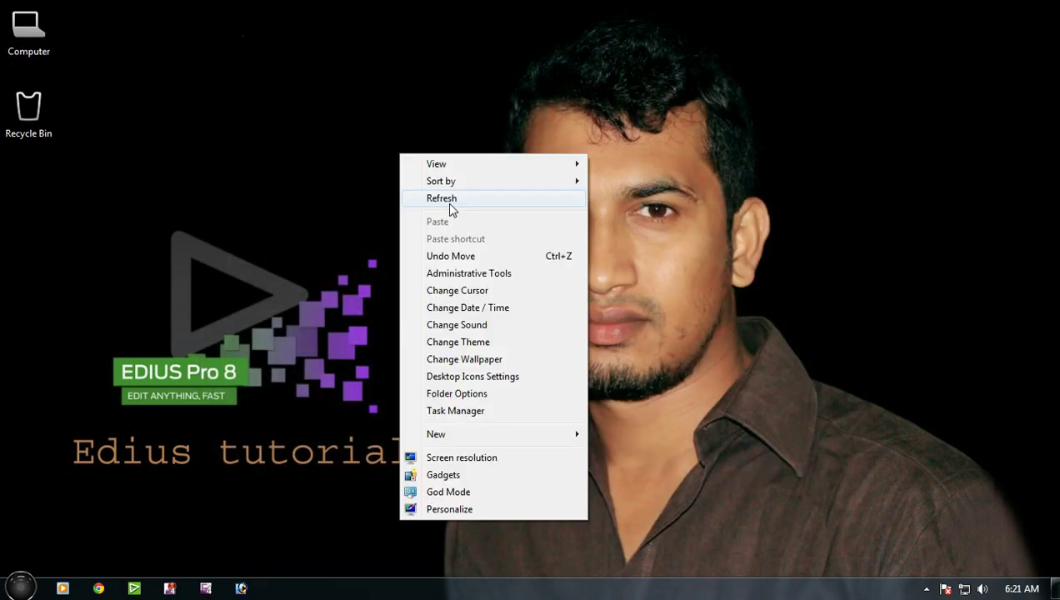
{"action": "left_click", "coordinate": [442, 199]}
{"action": "left_click", "coordinate": [133, 588]}
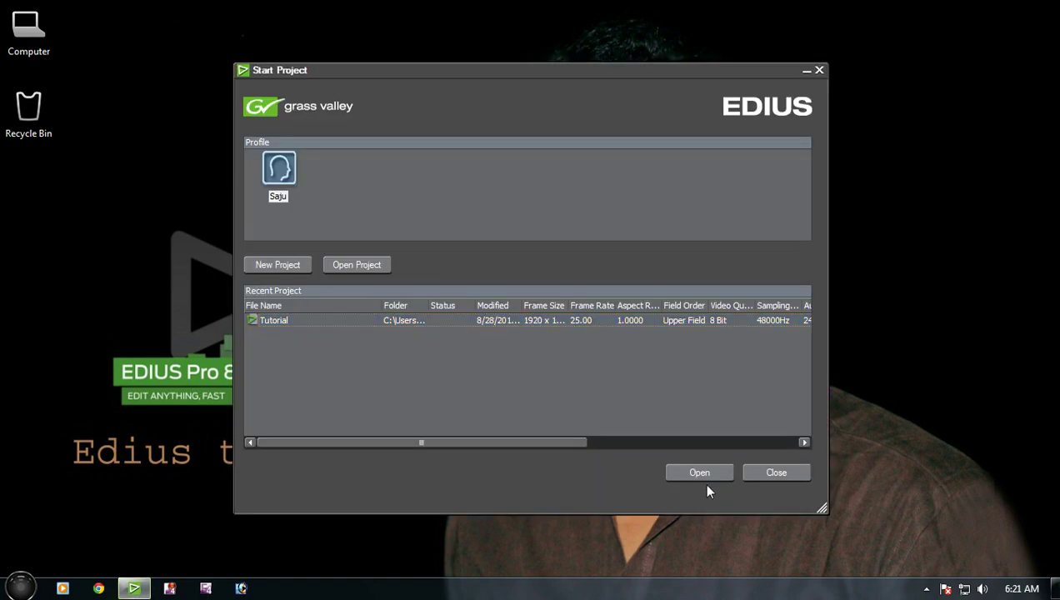
{"action": "left_click", "coordinate": [700, 537]}
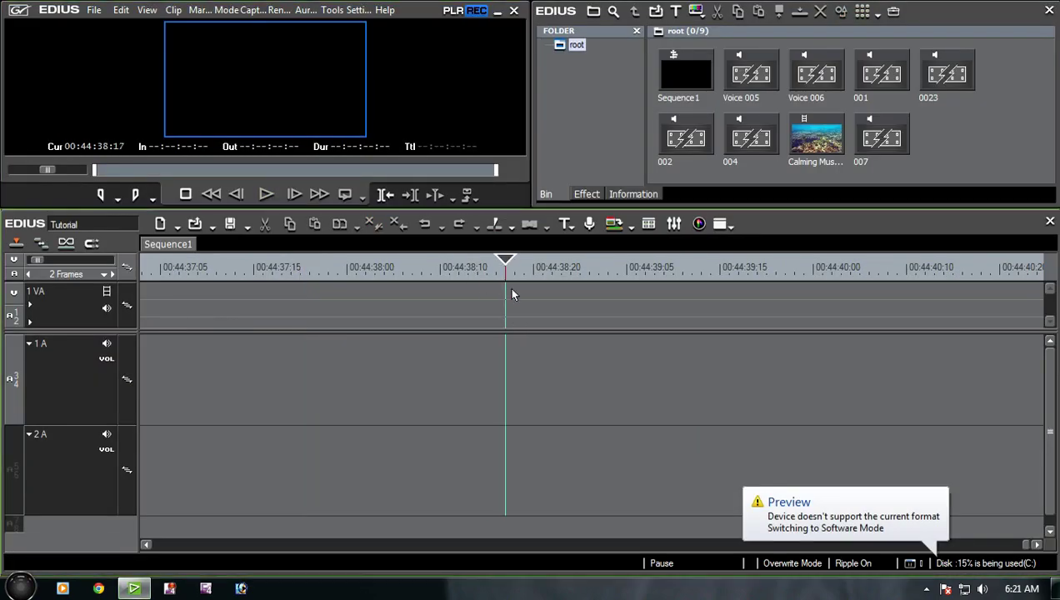
Place the Calming Music clip from the bin on track 1VA at about 00:44:38:20 and split it at 00:44:40:18
{"action": "left_click_drag", "start_coordinate": [816, 137], "coordinate": [550, 283]}
{"action": "left_click", "coordinate": [760, 298]}
{"action": "key", "text": "c"}
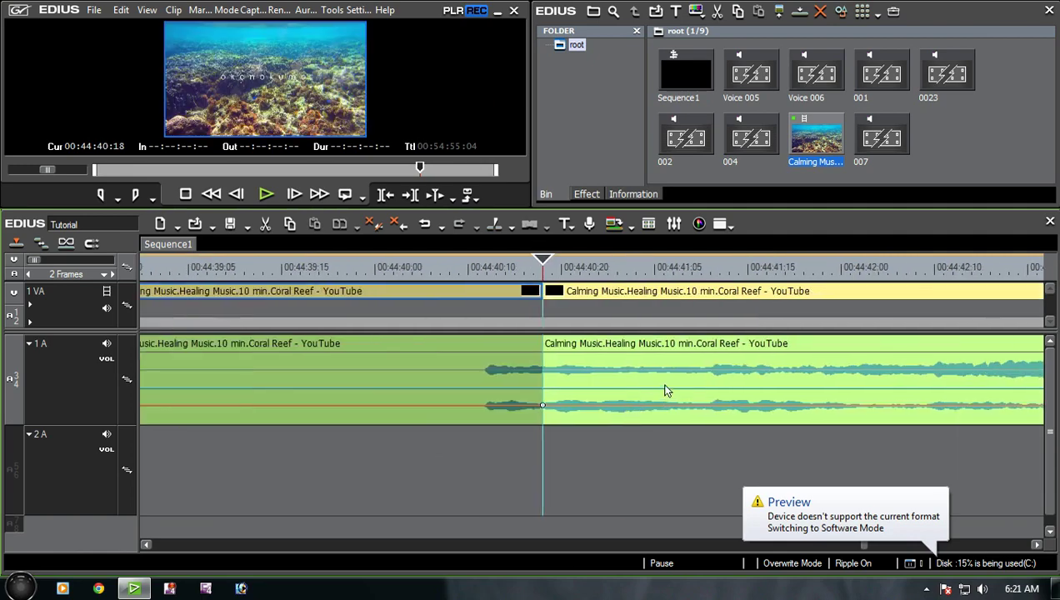
Split the Calming Music clip at two more points, the last at 00:44:49:07, and ripple-delete the segment between them
{"action": "scroll", "coordinate": [702, 271], "scroll_direction": "down", "scroll_amount": 2}
{"action": "left_click", "coordinate": [765, 271]}
{"action": "key", "text": "c"}
{"action": "left_click", "coordinate": [940, 271]}
{"action": "key", "text": "c"}
{"action": "scroll", "coordinate": [734, 375], "scroll_direction": "down", "scroll_amount": 2}
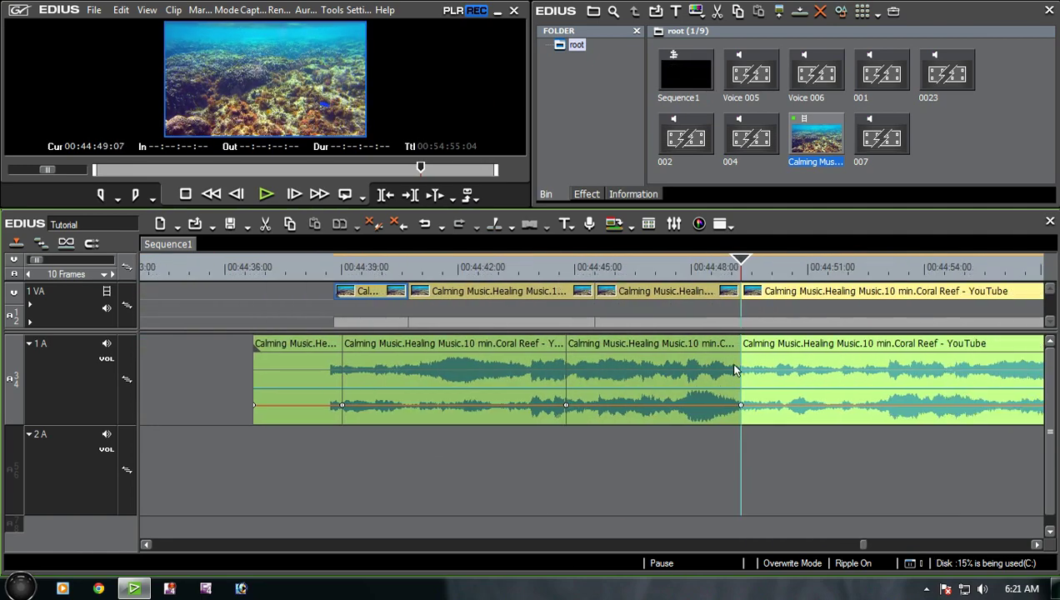
{"action": "left_click", "coordinate": [729, 367]}
{"action": "key", "text": "Delete"}
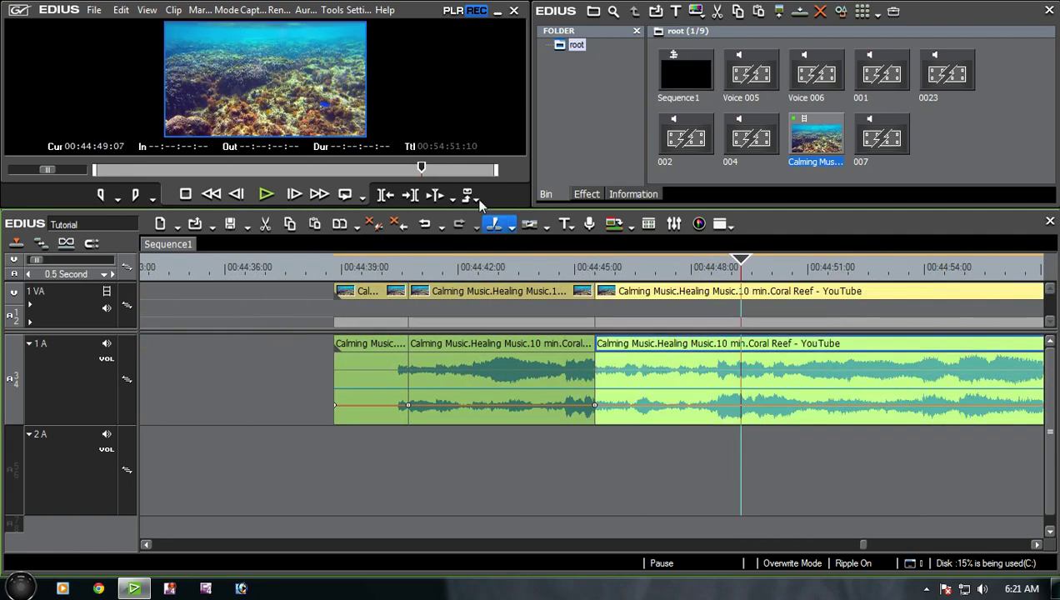
Open the Project File page of the User Settings and examine the project folder and file name options
{"action": "left_click", "coordinate": [358, 10]}
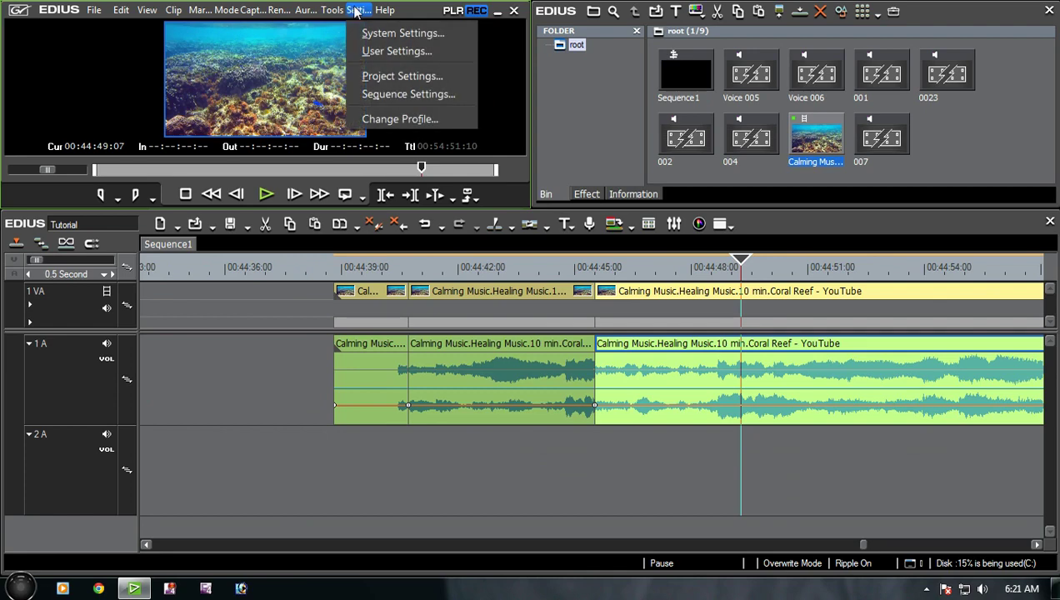
{"action": "left_click", "coordinate": [404, 53]}
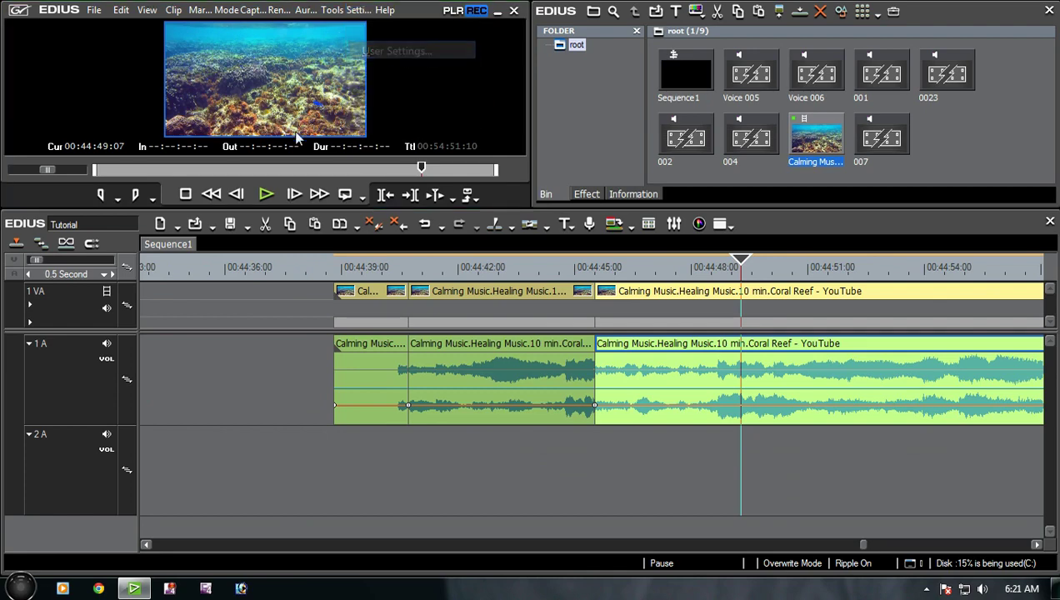
{"action": "left_click_drag", "start_coordinate": [136, 14], "coordinate": [343, 63]}
{"action": "left_click", "coordinate": [283, 150]}
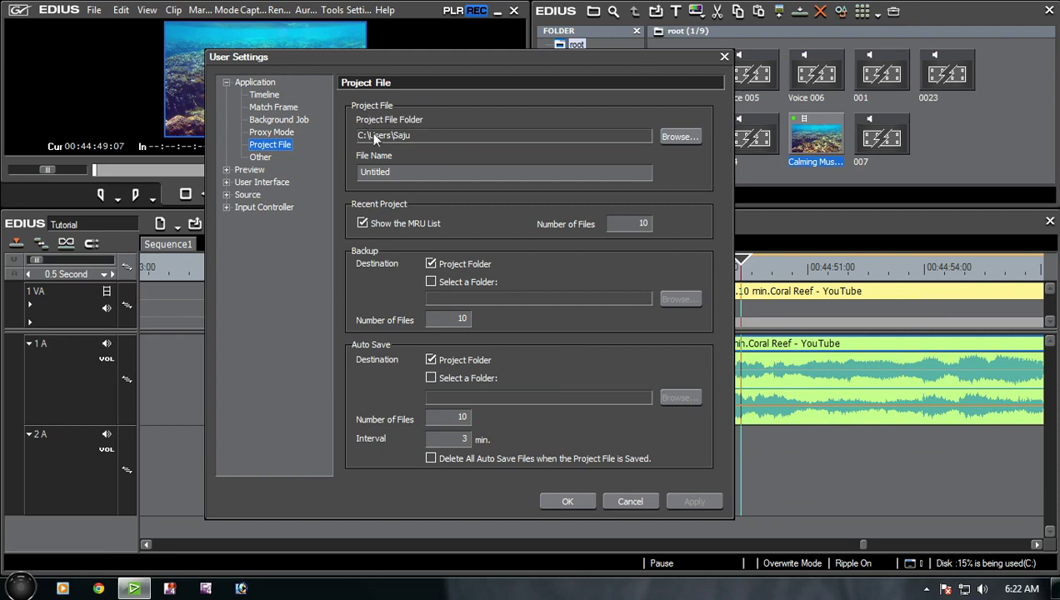
{"action": "double_click", "coordinate": [397, 173]}
{"action": "left_click", "coordinate": [397, 172]}
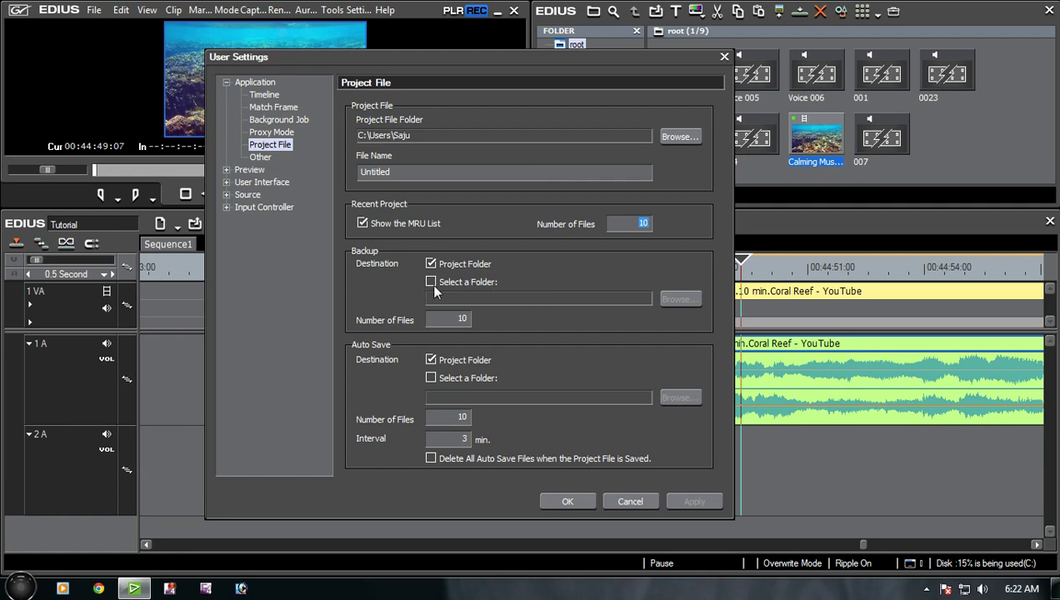
Switch the Backup destination to a selected folder, open and cancel the folder browser, and restore the Project Folder destination
{"action": "left_click", "coordinate": [431, 264]}
{"action": "left_click", "coordinate": [465, 284]}
{"action": "left_click", "coordinate": [681, 301]}
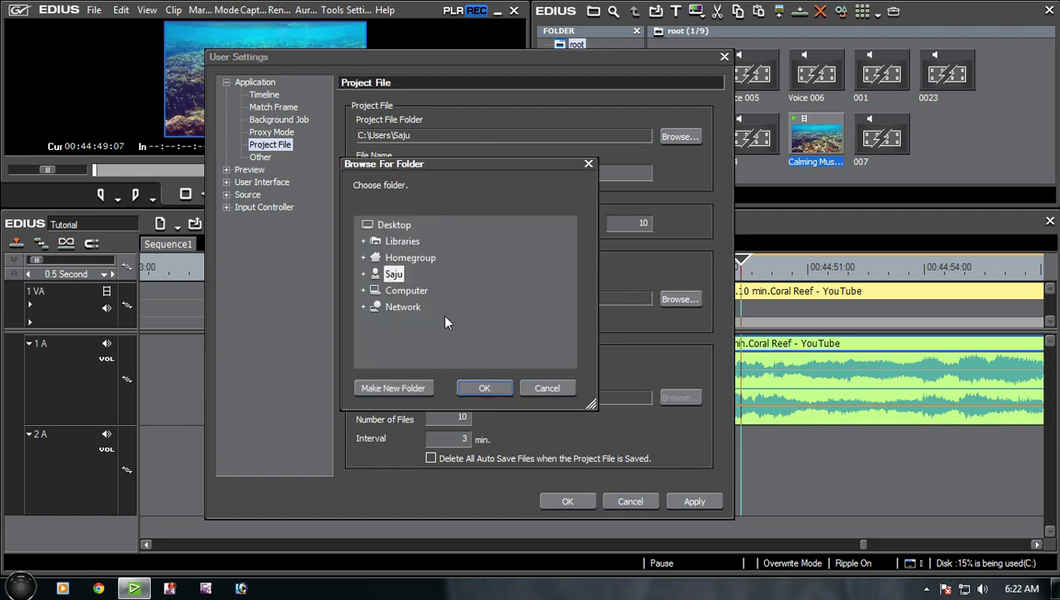
{"action": "left_click", "coordinate": [548, 389]}
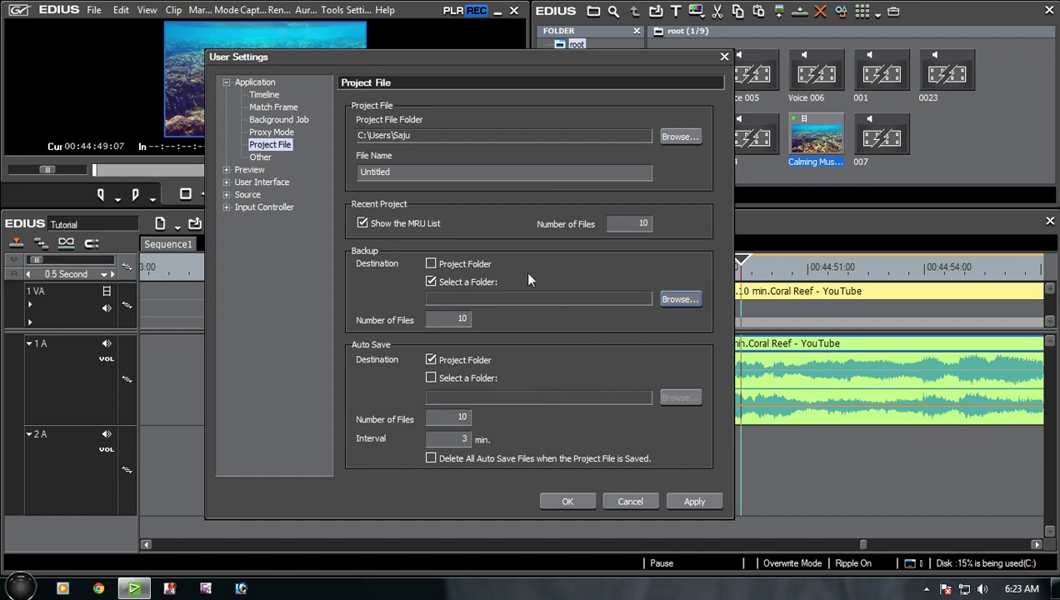
{"action": "left_click", "coordinate": [454, 320]}
{"action": "left_click", "coordinate": [431, 263]}
{"action": "left_click", "coordinate": [431, 282]}
Try a selected folder as the Auto Save destination, restore Project Folder, review the interval and cancel the User Settings
{"action": "left_click", "coordinate": [431, 378]}
{"action": "left_click", "coordinate": [431, 359]}
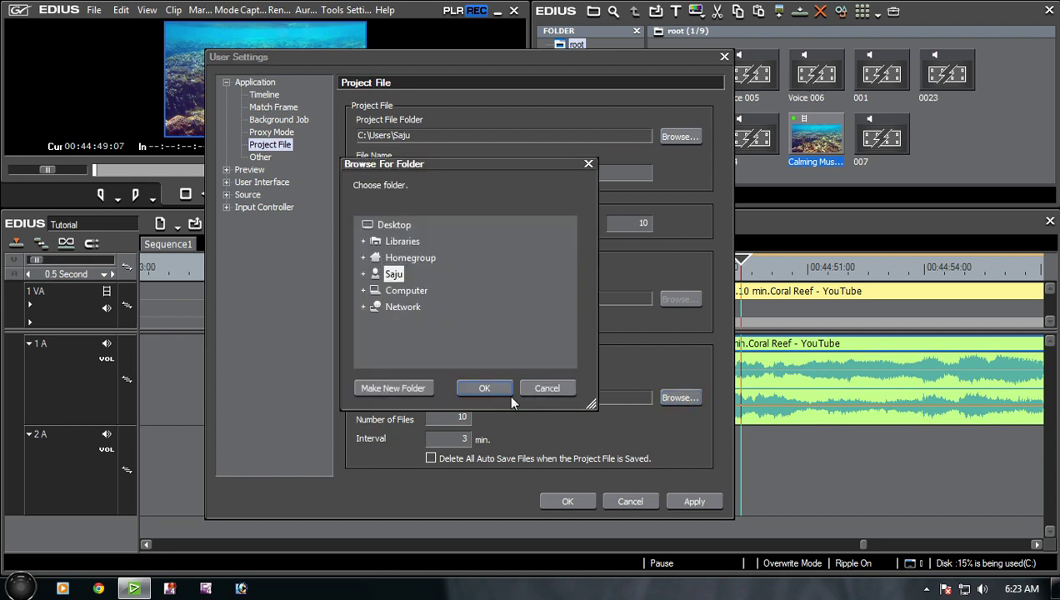
{"action": "left_click", "coordinate": [524, 388]}
{"action": "left_click", "coordinate": [431, 359]}
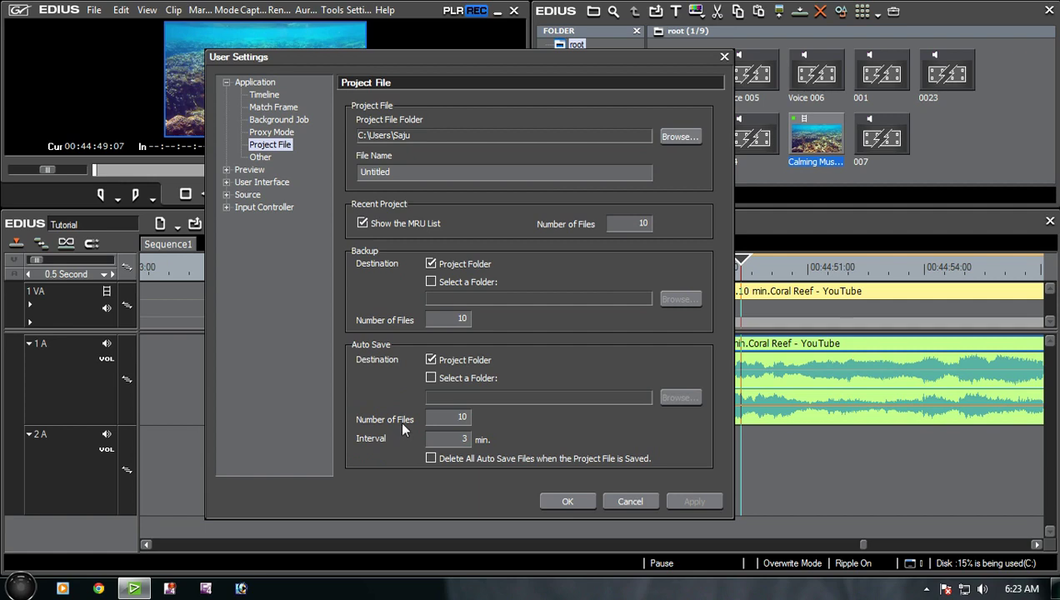
{"action": "left_click", "coordinate": [456, 440]}
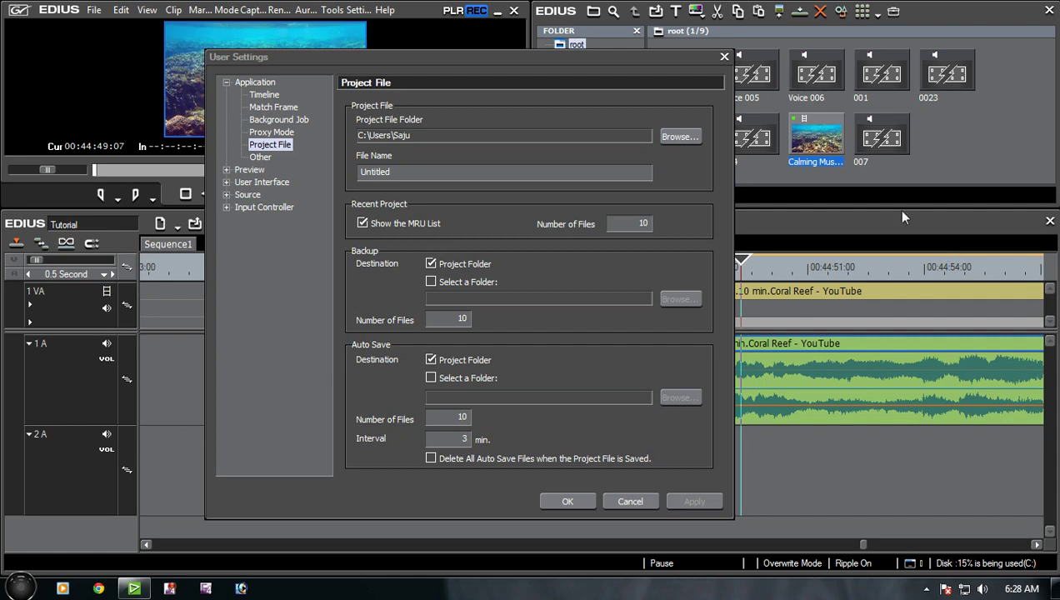
{"action": "left_click", "coordinate": [655, 501]}
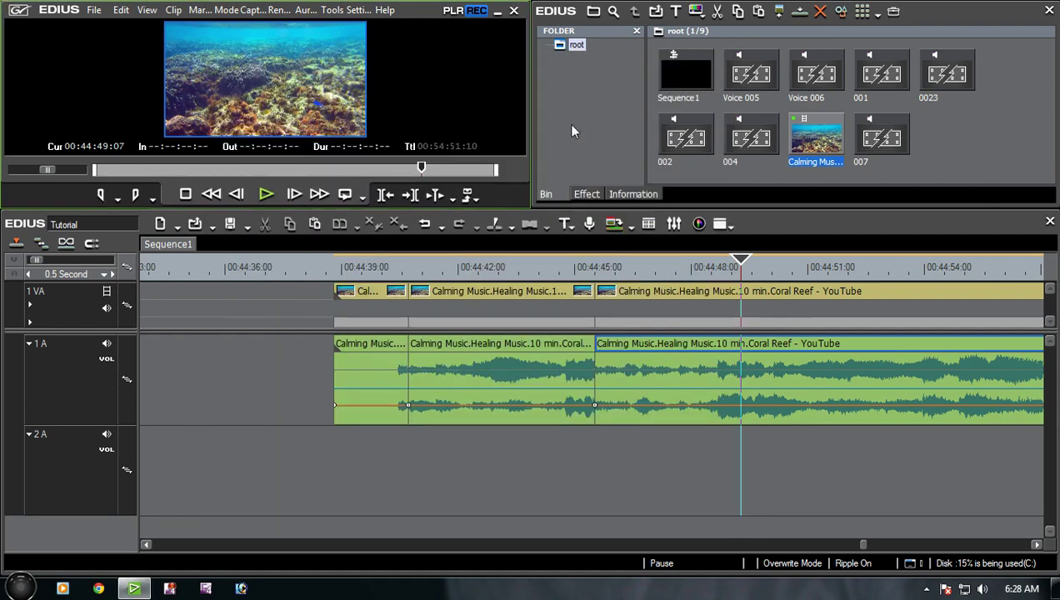
Minimize EDIUS and open the Tutorial project's AutoSave folder on drive C to examine its files
{"action": "left_click", "coordinate": [497, 12]}
{"action": "double_click", "coordinate": [33, 37]}
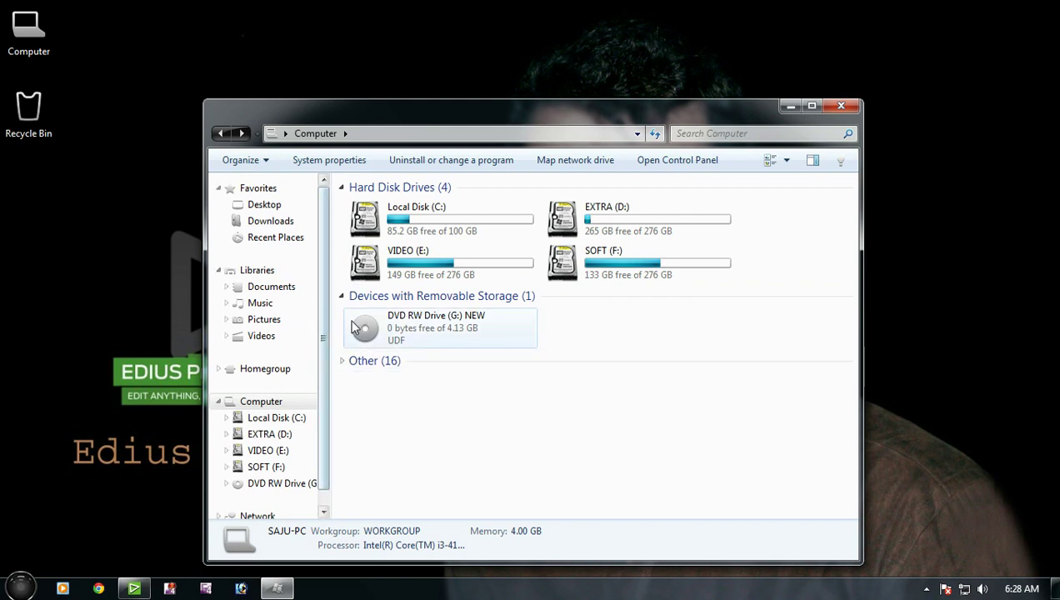
{"action": "double_click", "coordinate": [374, 219]}
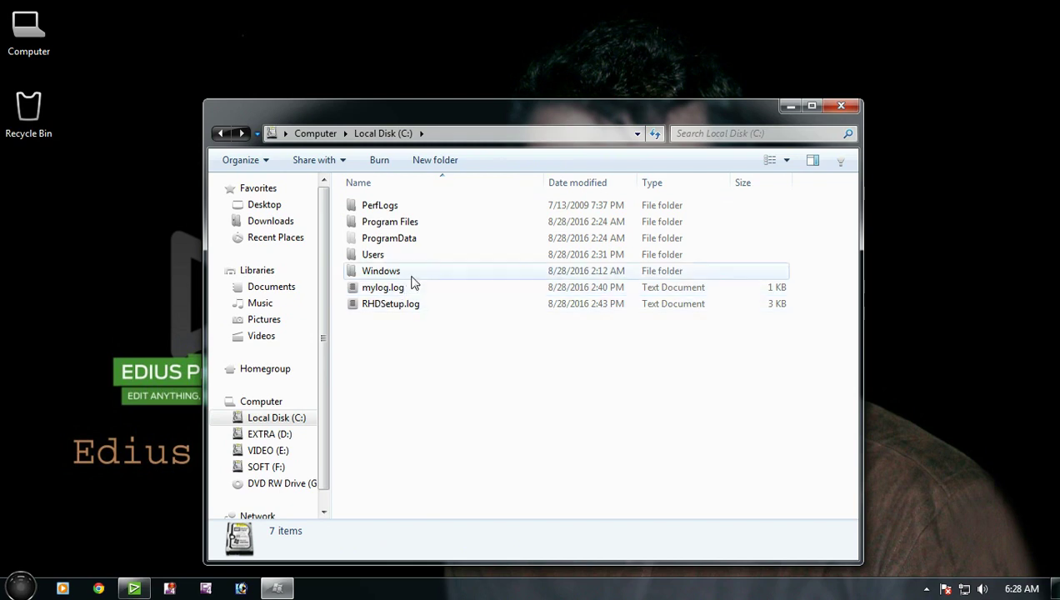
{"action": "double_click", "coordinate": [383, 256]}
{"action": "double_click", "coordinate": [379, 241]}
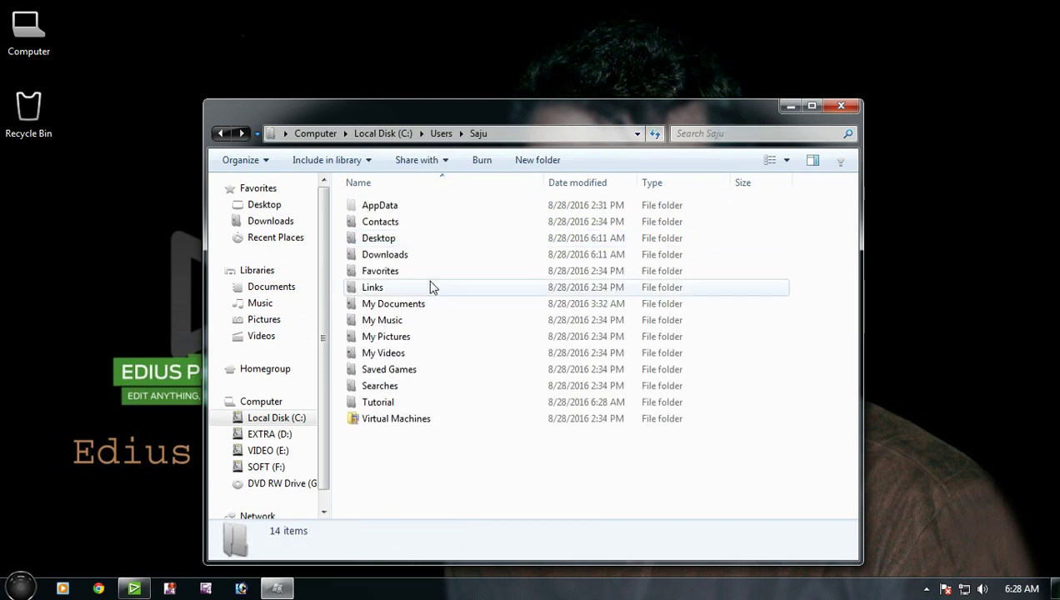
{"action": "double_click", "coordinate": [392, 404]}
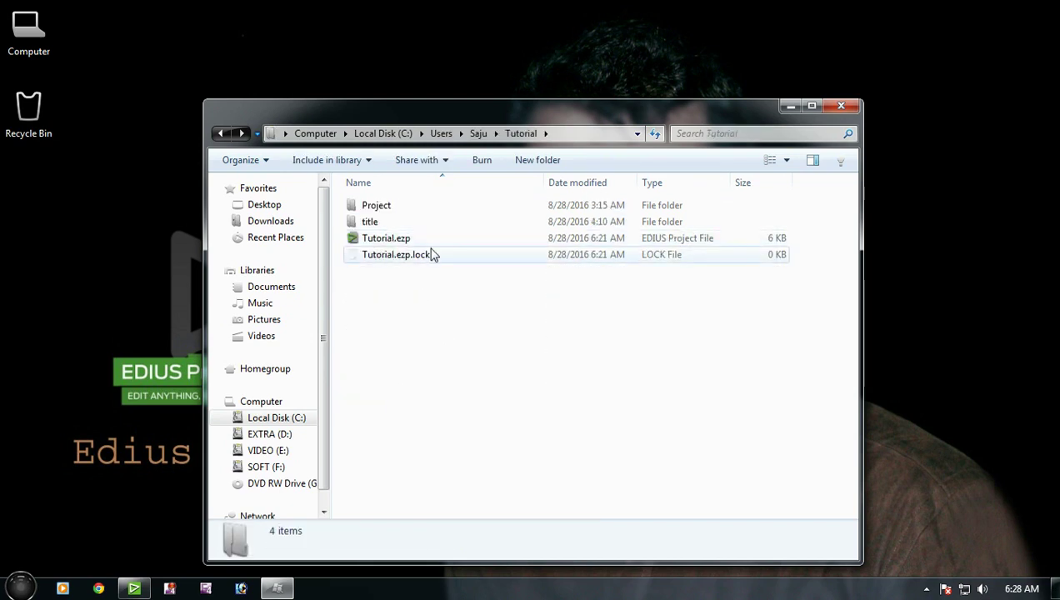
{"action": "double_click", "coordinate": [374, 208]}
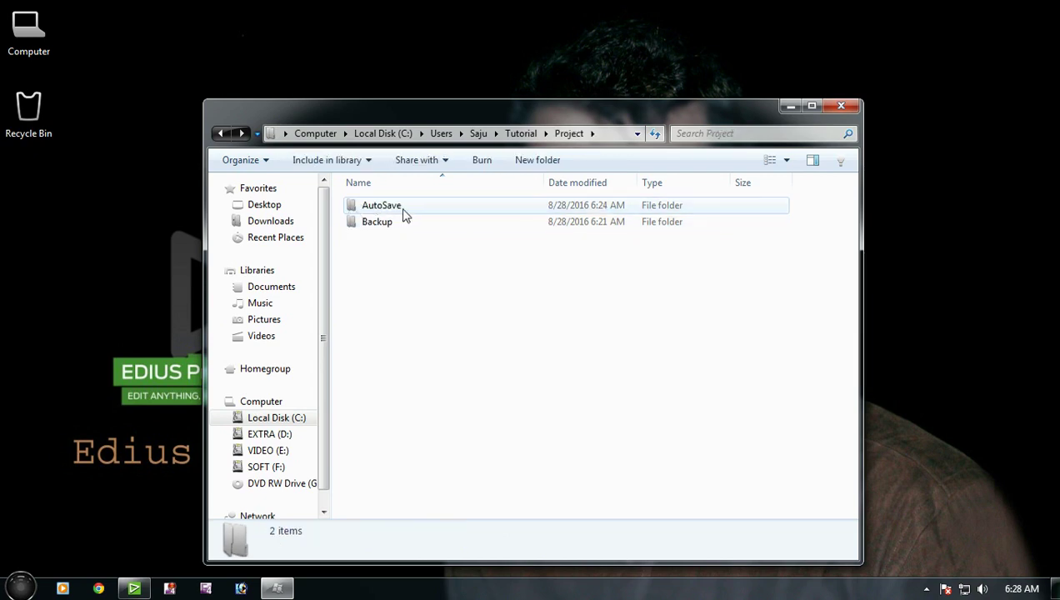
{"action": "left_click", "coordinate": [377, 208]}
{"action": "left_click", "coordinate": [374, 226]}
{"action": "double_click", "coordinate": [376, 206]}
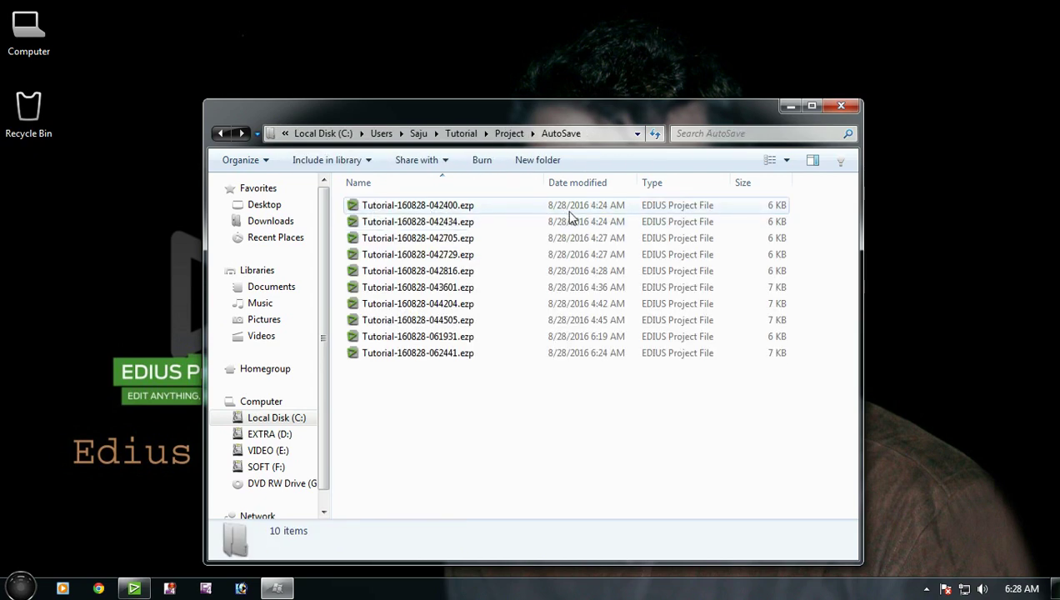
Open the neighbouring Backup folder and compare the modification times of its oldest and newest project files
{"action": "left_click", "coordinate": [221, 133]}
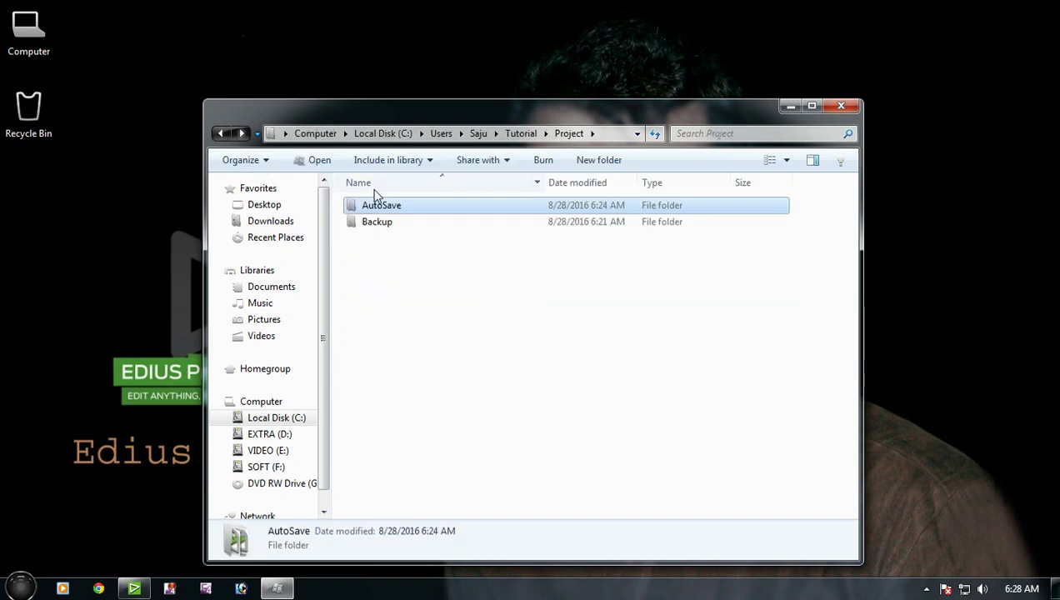
{"action": "double_click", "coordinate": [374, 225]}
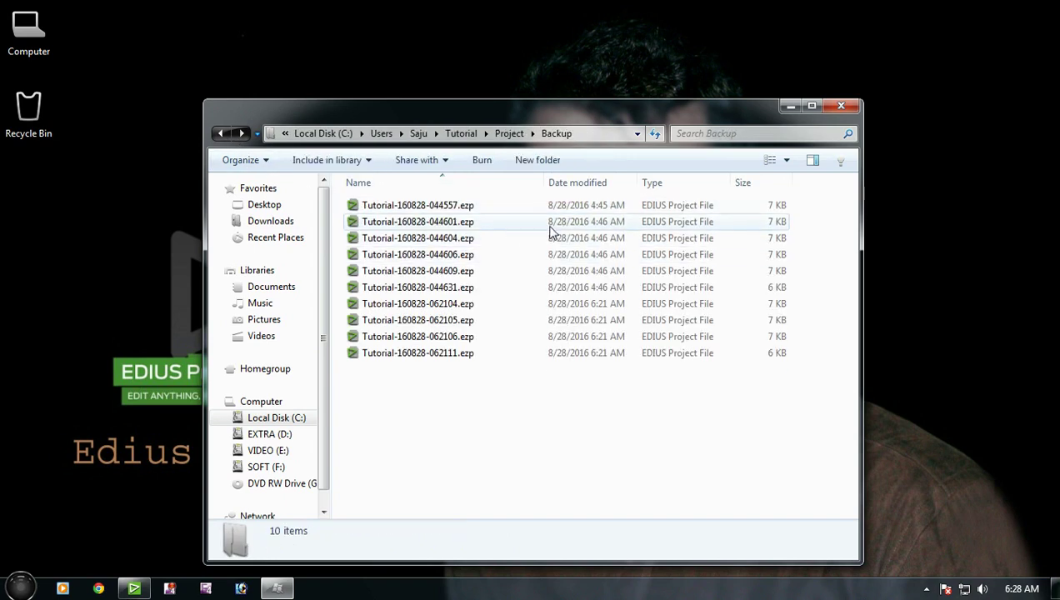
{"action": "left_click", "coordinate": [366, 207]}
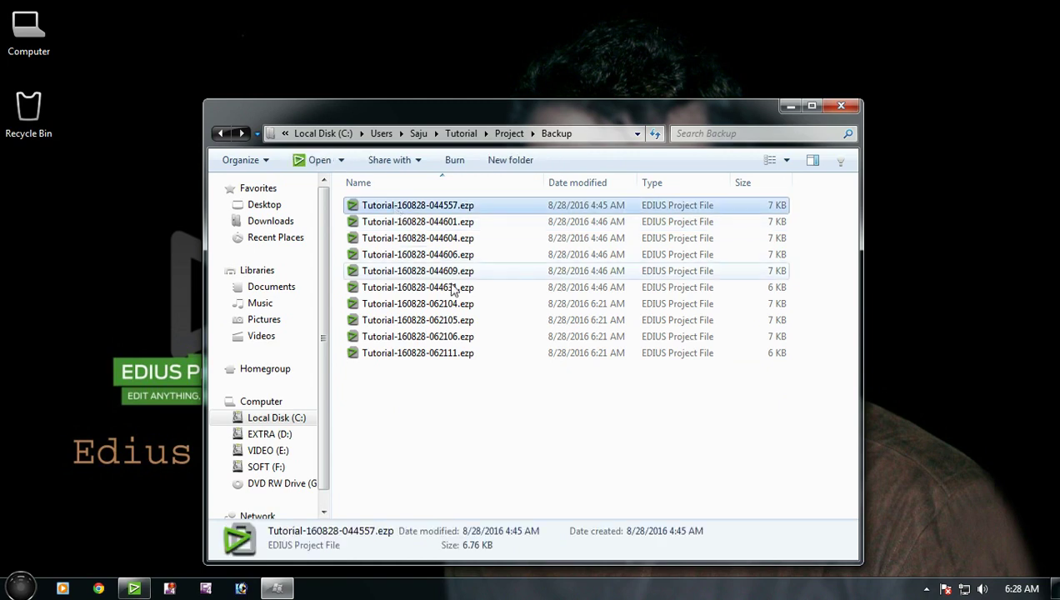
{"action": "left_click", "coordinate": [465, 384]}
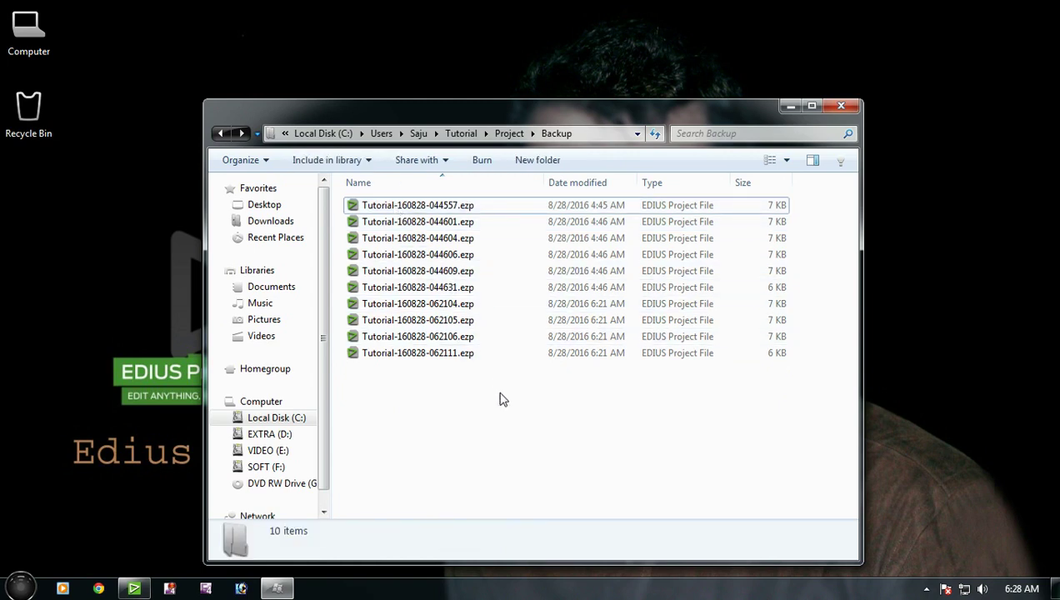
{"action": "left_click", "coordinate": [587, 353]}
{"action": "left_click", "coordinate": [648, 373]}
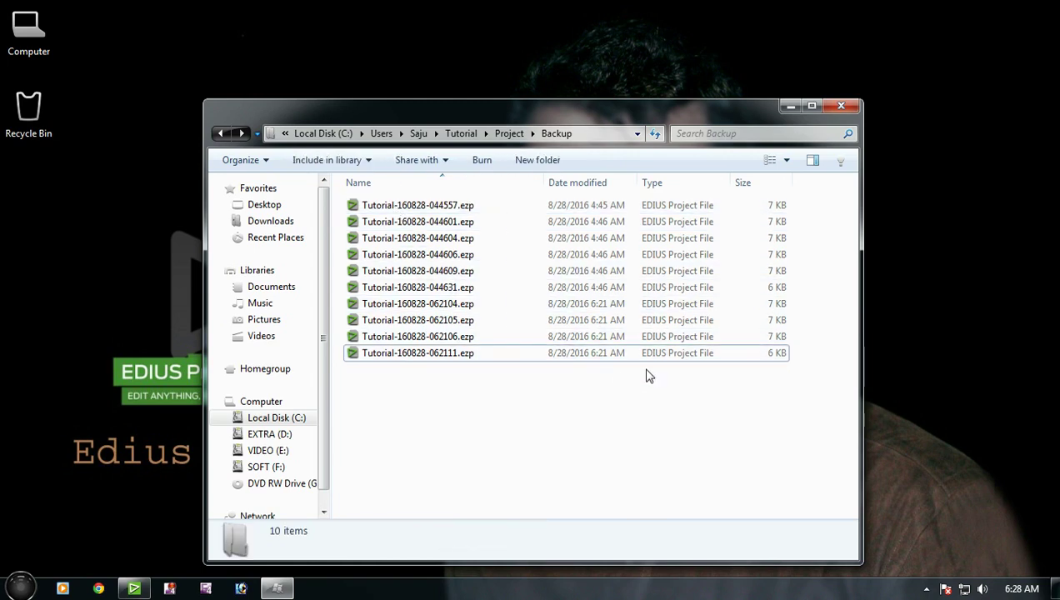
{"action": "left_click", "coordinate": [587, 208]}
{"action": "left_click", "coordinate": [585, 354]}
{"action": "left_click", "coordinate": [565, 404]}
Return to the AutoSave folder and examine the name and modification time of its newest project file
{"action": "left_click", "coordinate": [221, 133]}
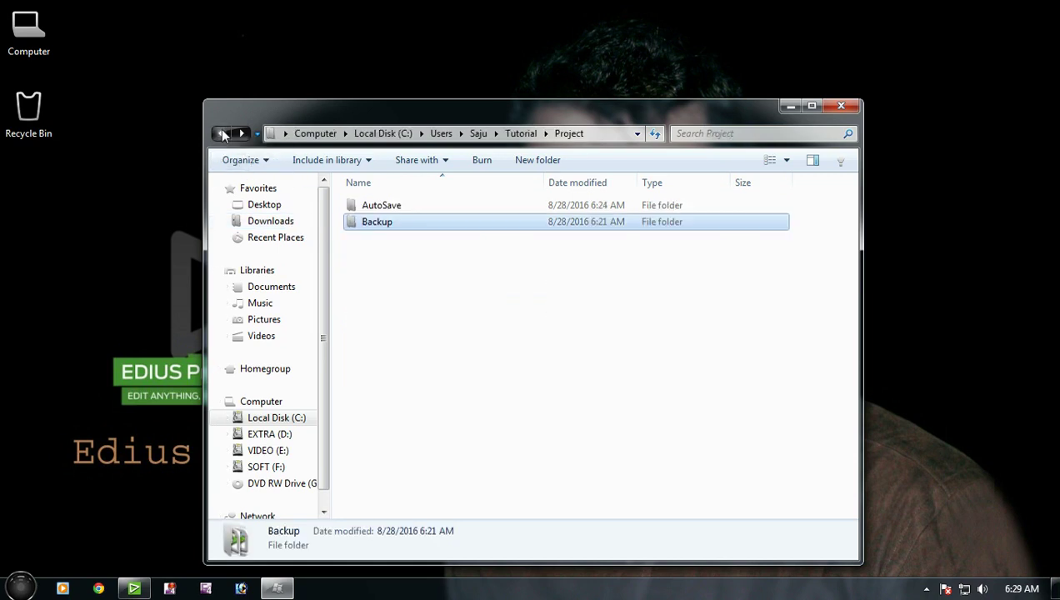
{"action": "double_click", "coordinate": [380, 207]}
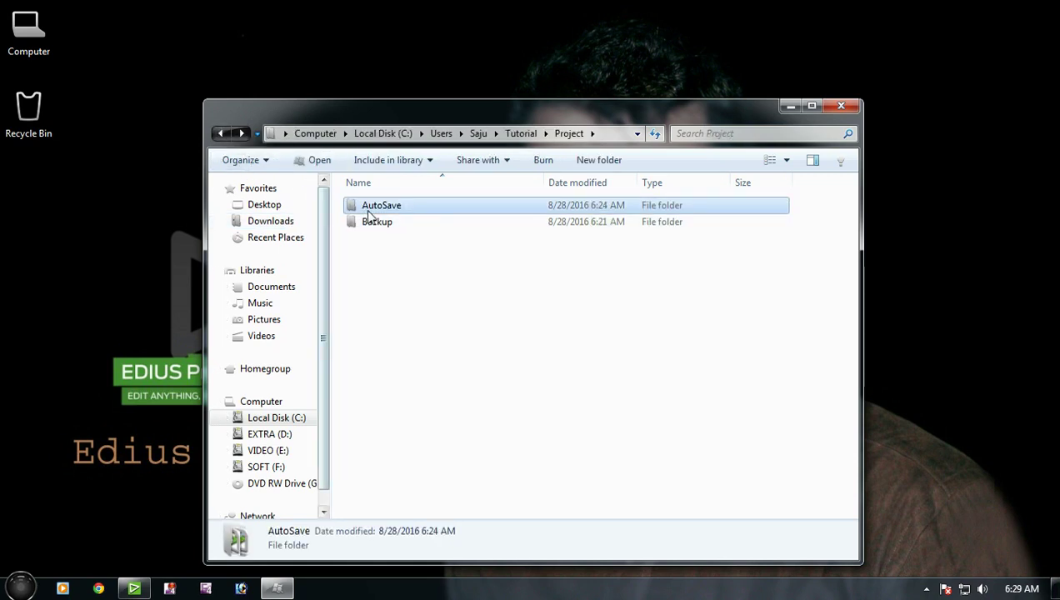
{"action": "left_click", "coordinate": [606, 356]}
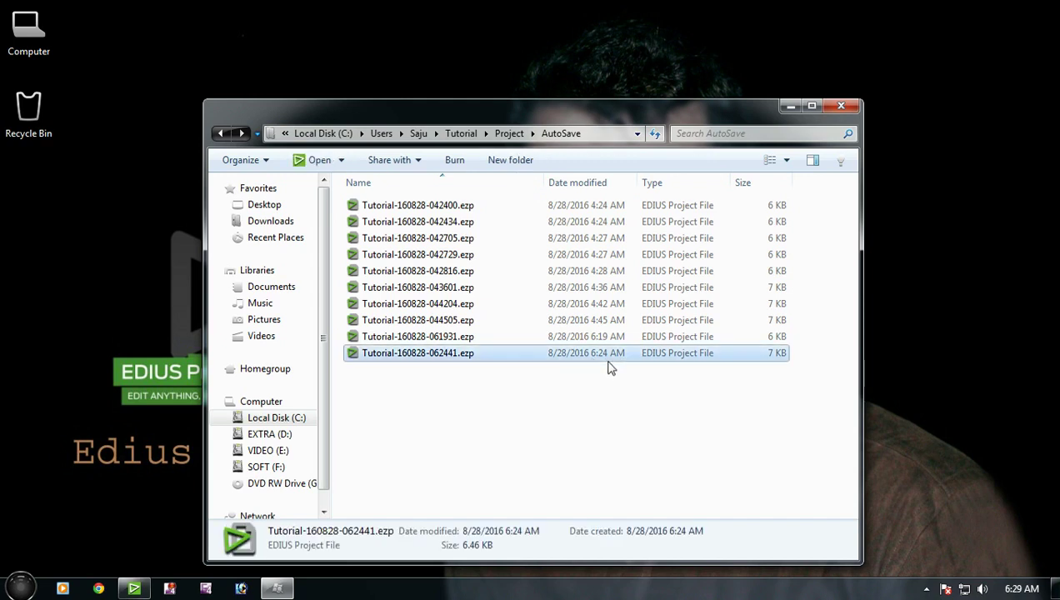
{"action": "left_click", "coordinate": [512, 371]}
{"action": "left_click", "coordinate": [423, 358]}
{"action": "left_click", "coordinate": [431, 371]}
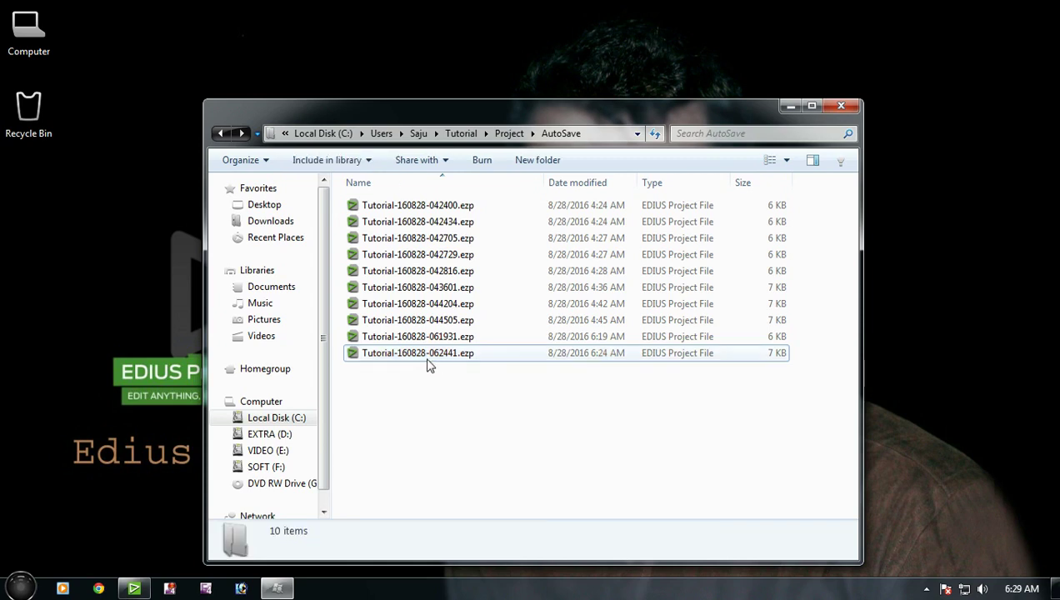
Select the newest AutoSave file, Tutorial-160828-062441.ezp, and check its modification time and size
{"action": "left_click", "coordinate": [427, 356]}
{"action": "left_click", "coordinate": [459, 373]}
{"action": "left_click", "coordinate": [442, 354]}
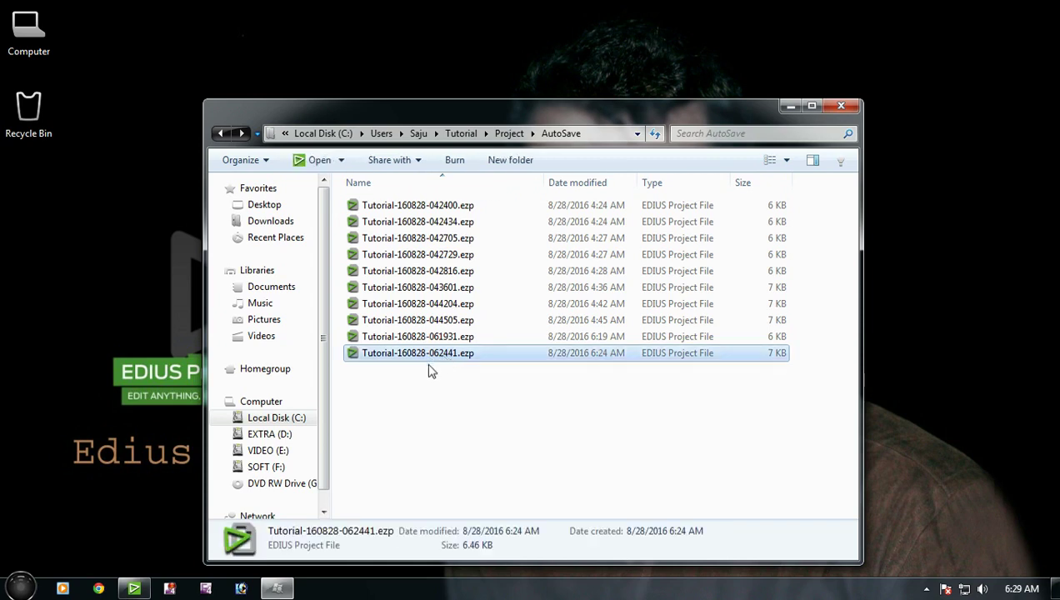
{"action": "left_click", "coordinate": [427, 365]}
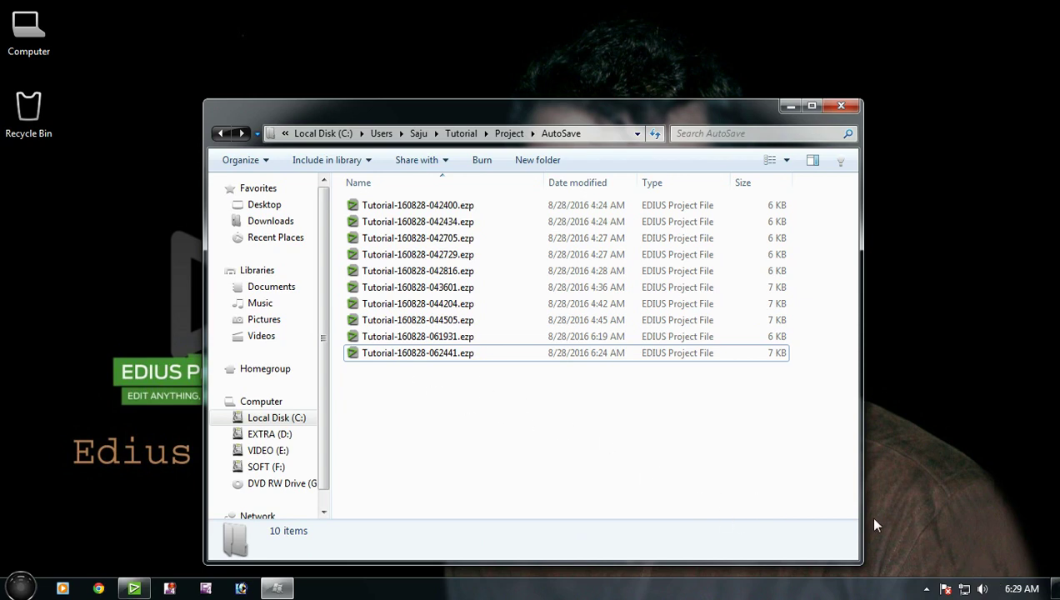
{"action": "left_click", "coordinate": [432, 354]}
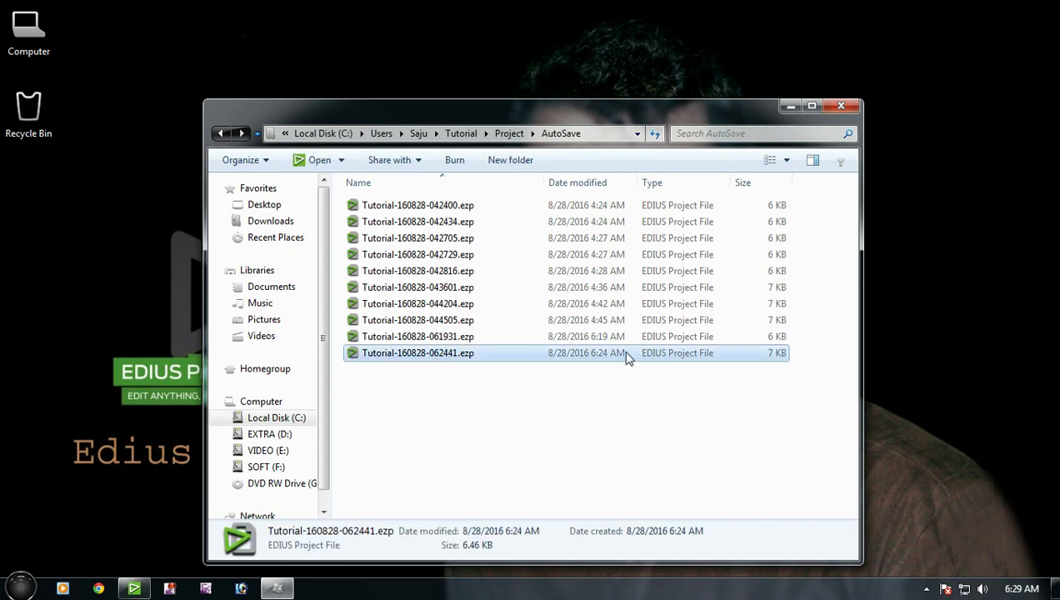
{"action": "left_click", "coordinate": [591, 428]}
Close the running EDIUS session and open Tutorial-160828-062441.ezp from the AutoSave folder, accepting the read-only notice
{"action": "double_click", "coordinate": [425, 357]}
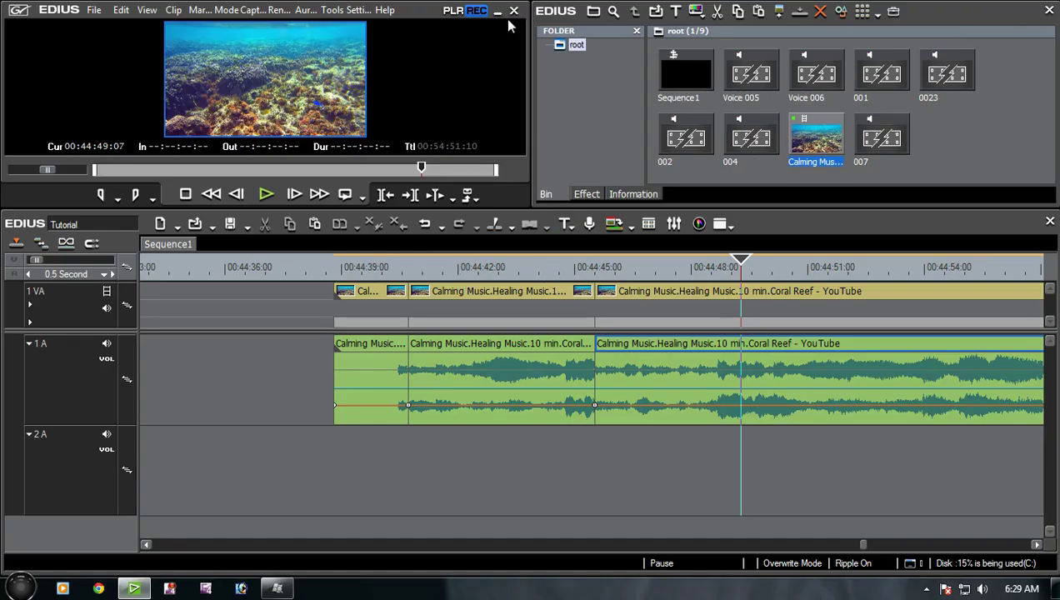
{"action": "left_click", "coordinate": [514, 11]}
{"action": "left_click", "coordinate": [265, 130]}
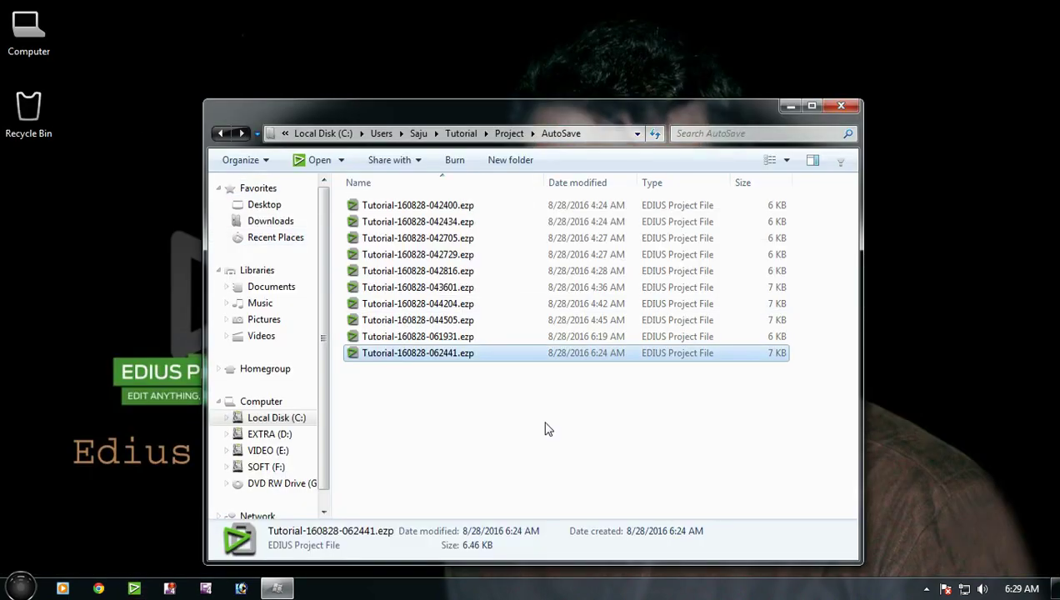
{"action": "left_click", "coordinate": [548, 429]}
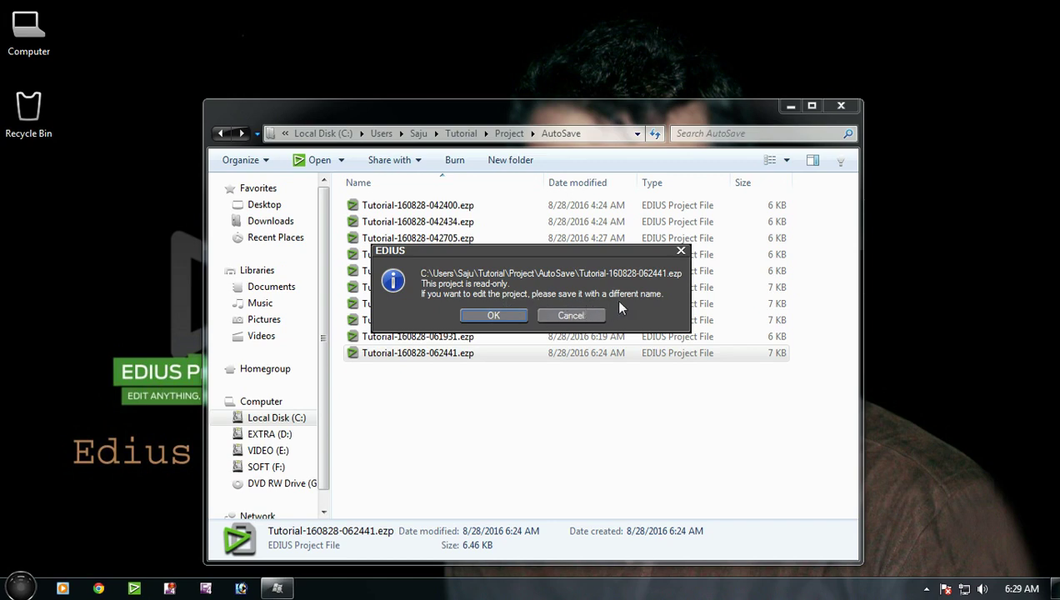
{"action": "left_click", "coordinate": [490, 314]}
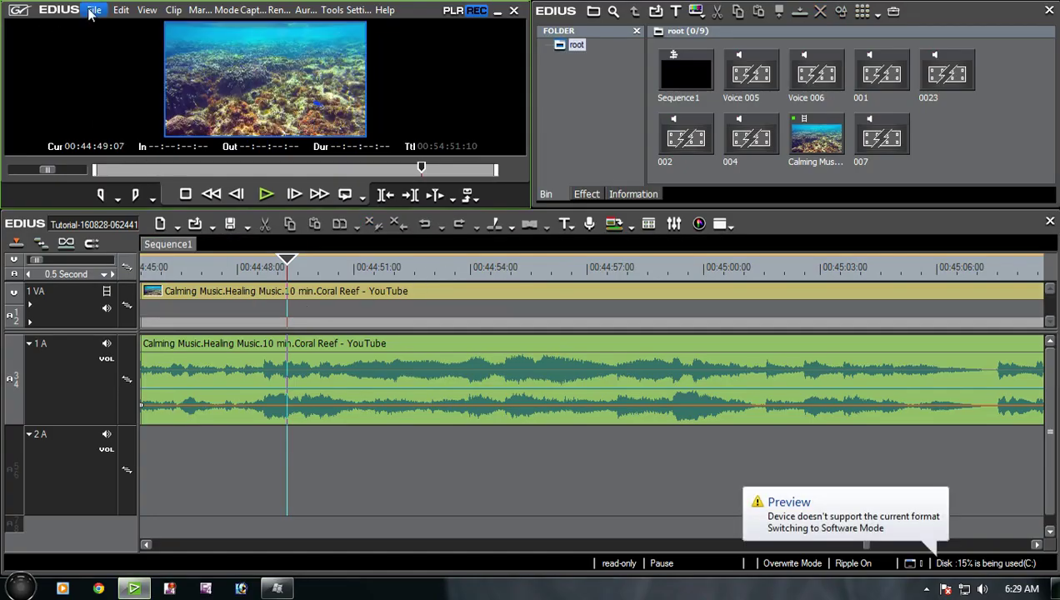
Save the read-only AutoSave project to the Desktop under the new name 001
{"action": "left_click", "coordinate": [92, 11]}
{"action": "left_click", "coordinate": [90, 99]}
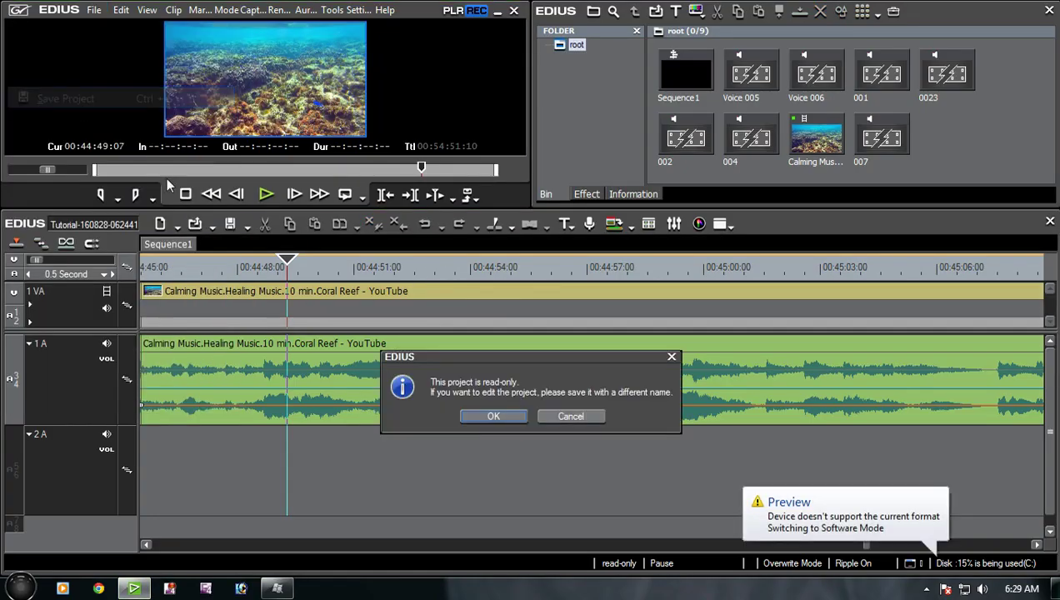
{"action": "left_click", "coordinate": [492, 417]}
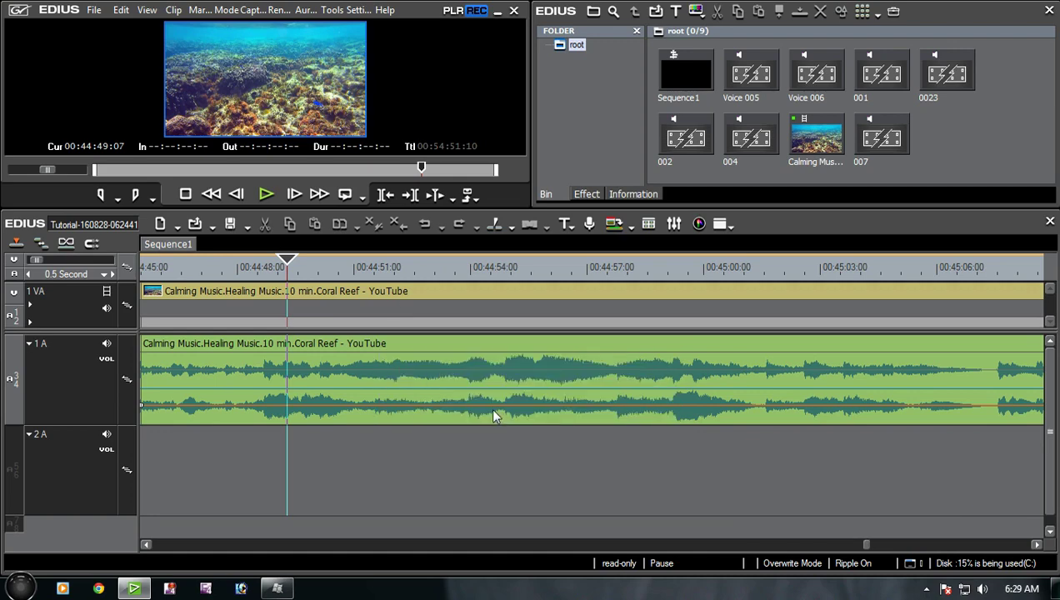
{"action": "left_click", "coordinate": [84, 113]}
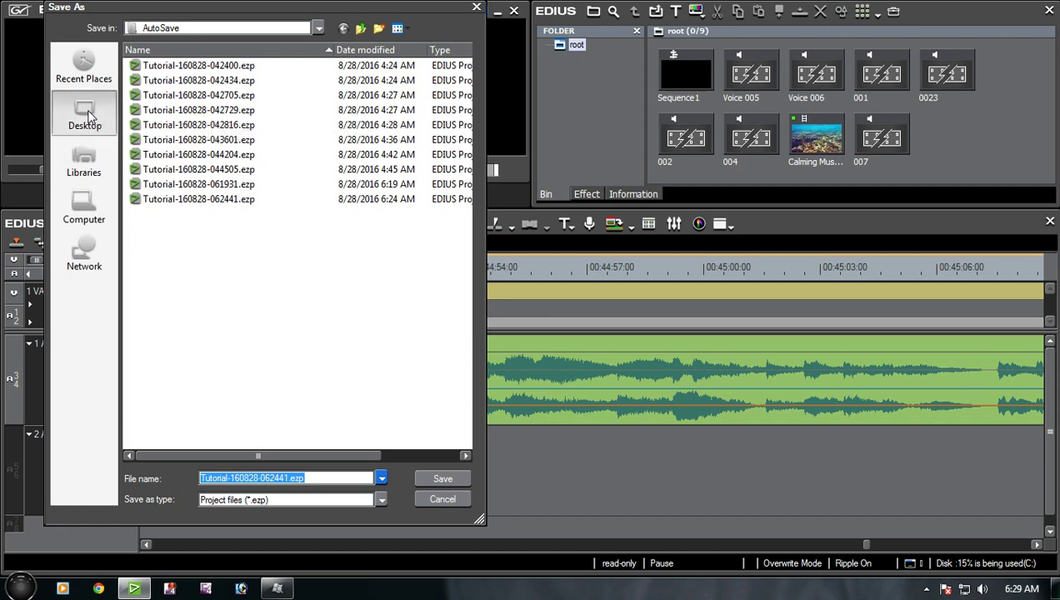
{"action": "left_click_drag", "start_coordinate": [310, 477], "coordinate": [124, 440]}
{"action": "type", "text": "001"}
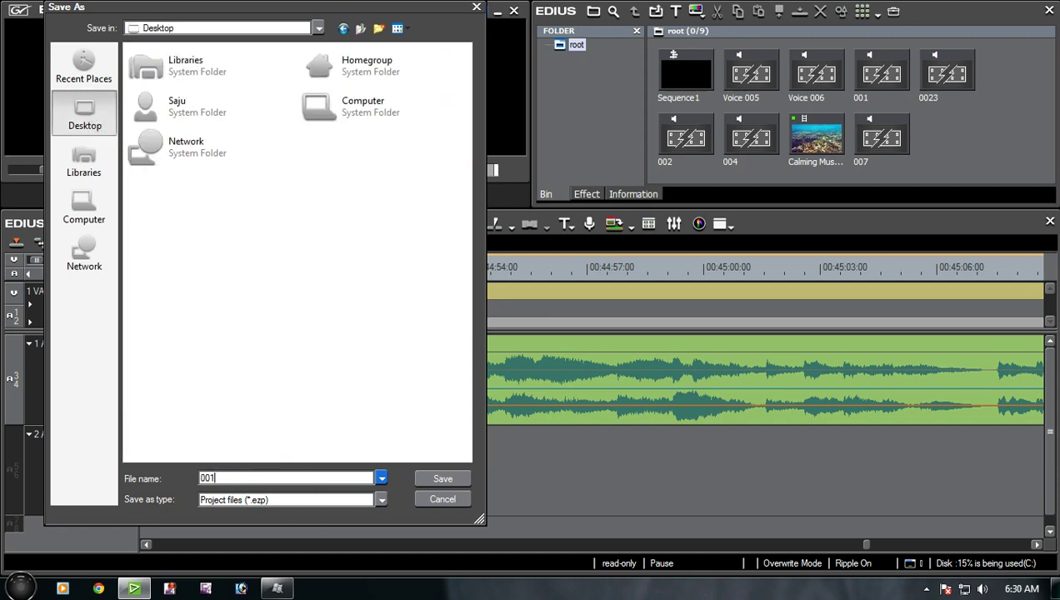
{"action": "left_click", "coordinate": [441, 480]}
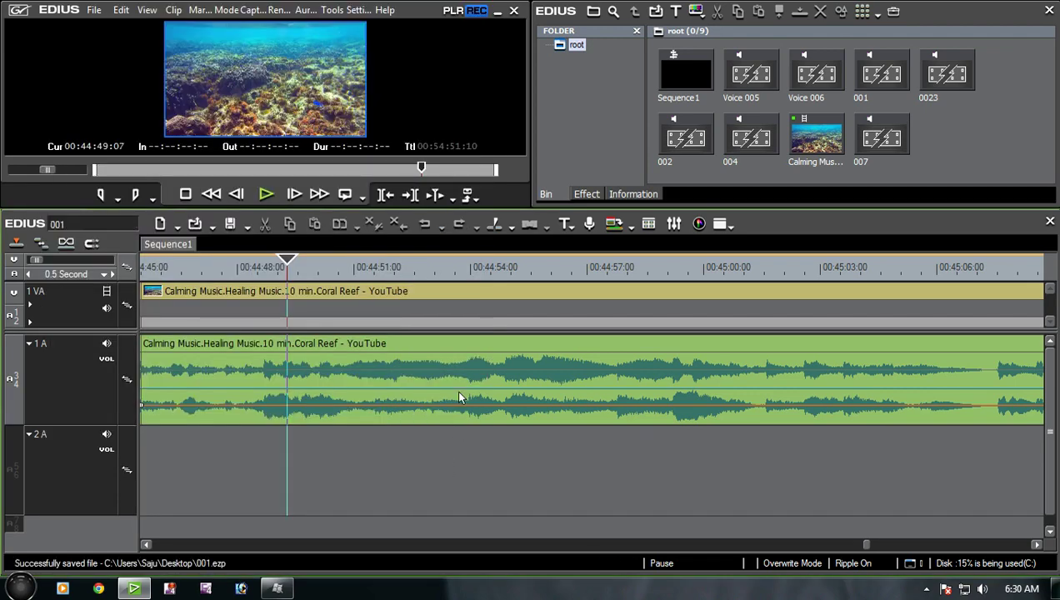
Scrub the 001 project's timeline to about 00:44:58:20 and close EDIUS
{"action": "left_click_drag", "start_coordinate": [473, 277], "coordinate": [594, 271]}
{"action": "left_click", "coordinate": [575, 343]}
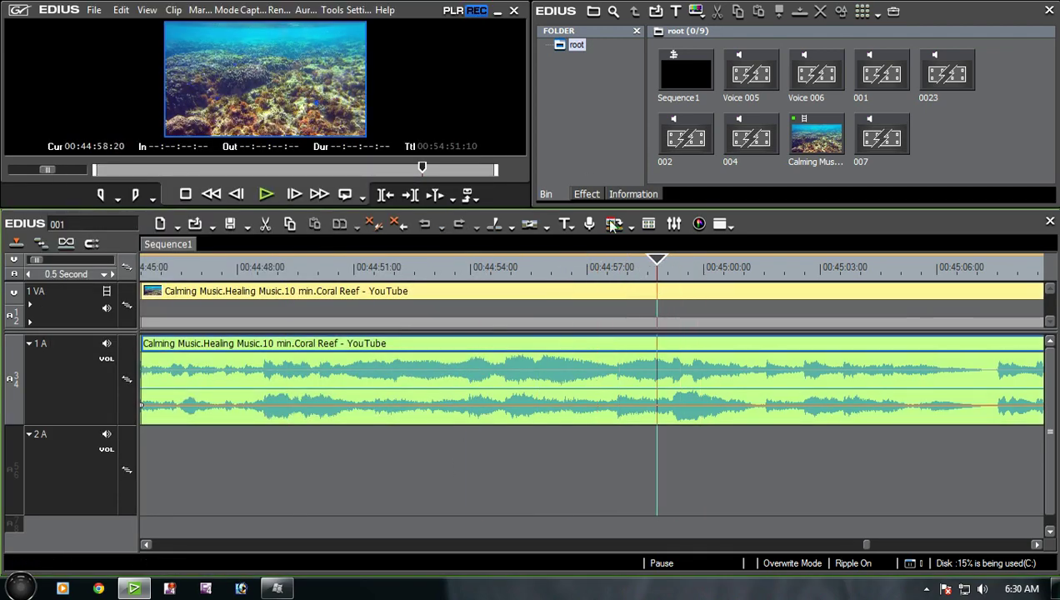
{"action": "left_click", "coordinate": [513, 12]}
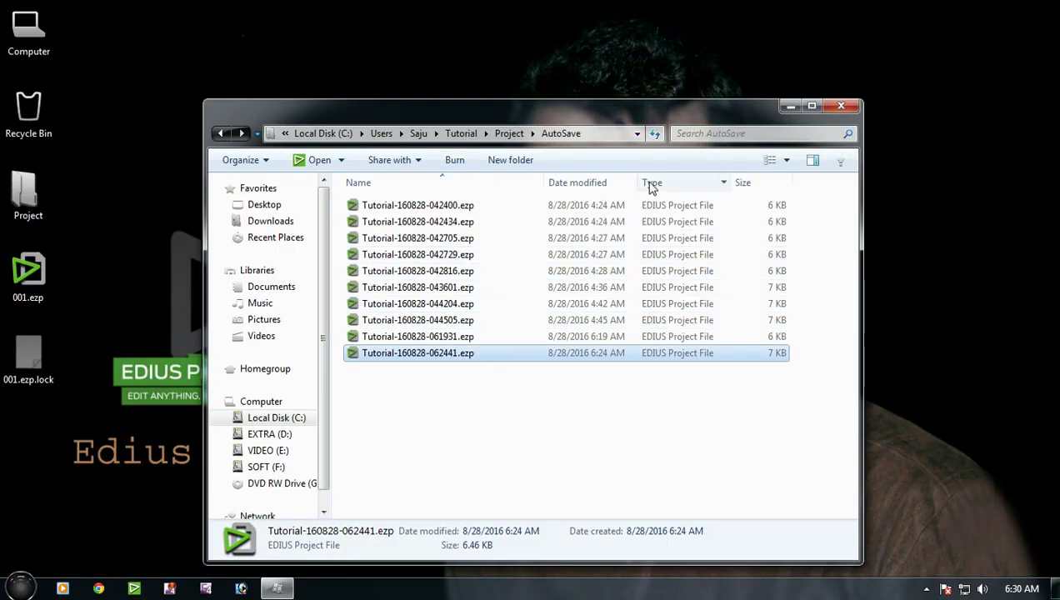
Close the AutoSave folder window and refresh the desktop
{"action": "left_click", "coordinate": [840, 106]}
{"action": "right_click", "coordinate": [305, 135]}
{"action": "left_click", "coordinate": [349, 172]}
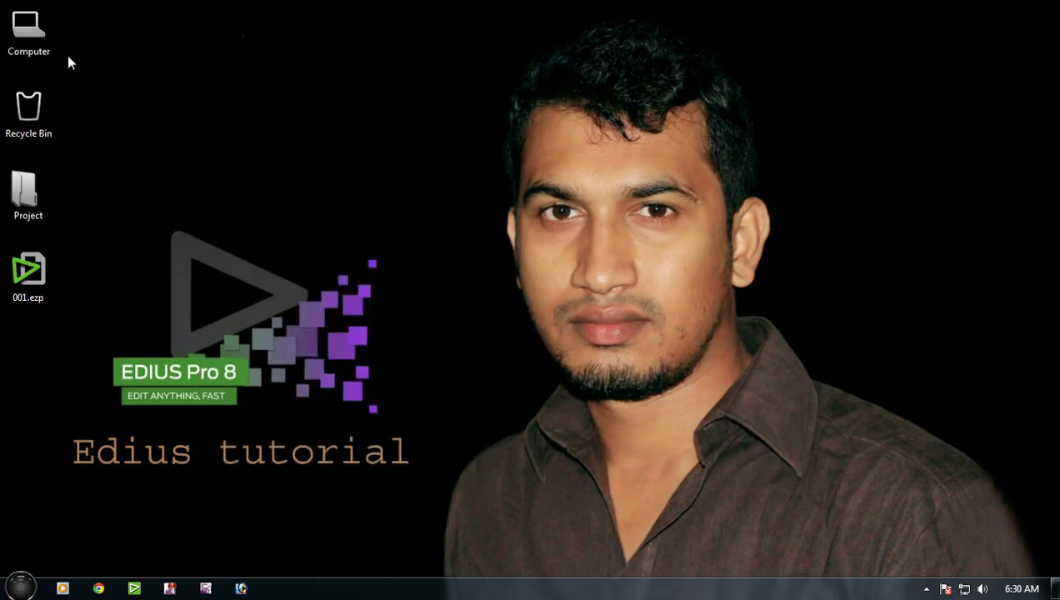
{"action": "double_click", "coordinate": [28, 33]}
{"action": "right_click", "coordinate": [487, 401]}
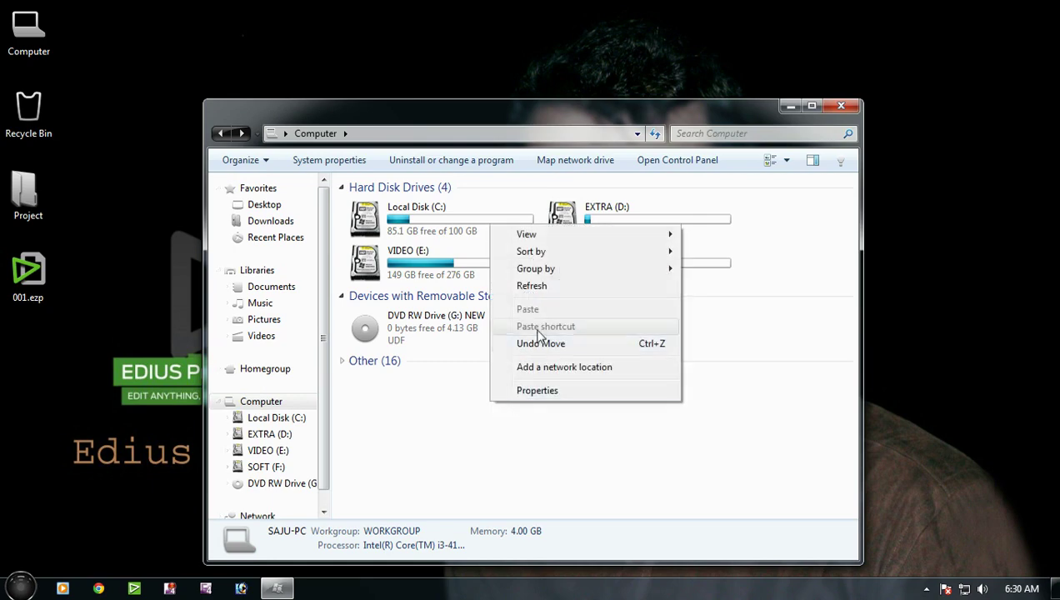
{"action": "left_click", "coordinate": [540, 284]}
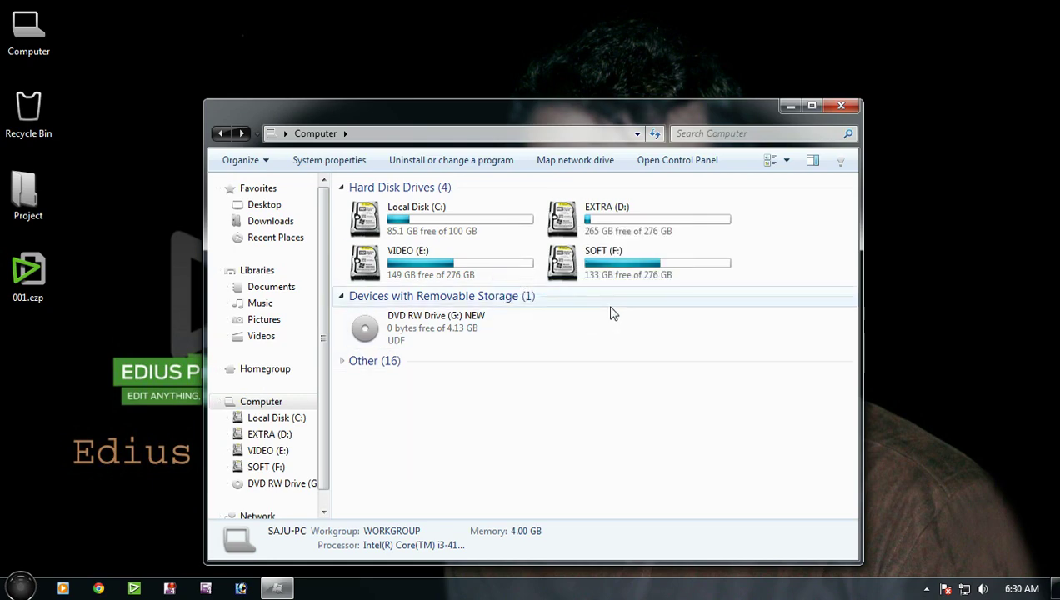
{"action": "left_click", "coordinate": [841, 106]}
{"action": "right_click", "coordinate": [309, 151]}
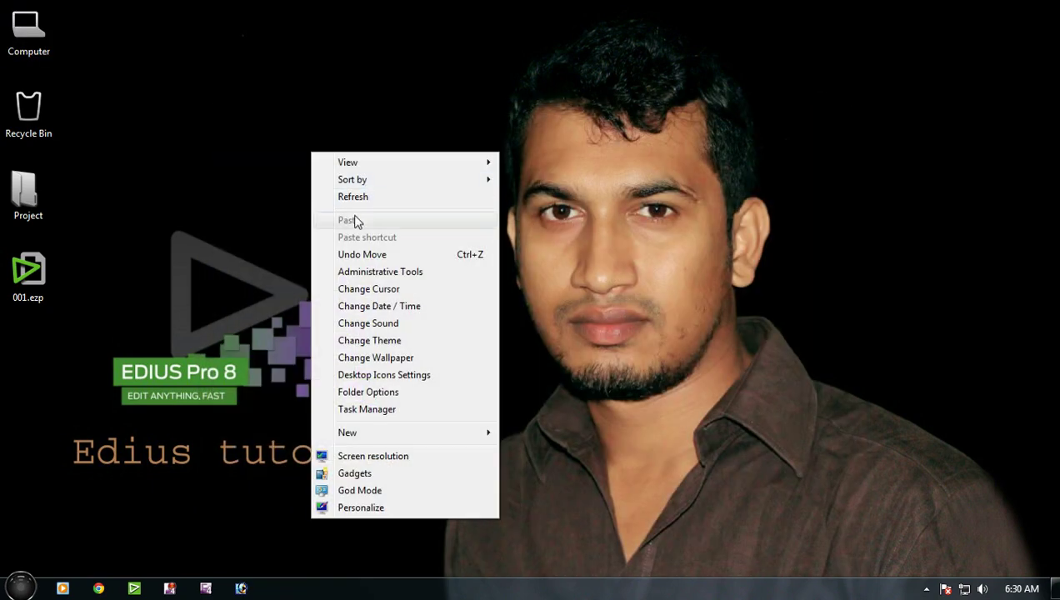
{"action": "left_click", "coordinate": [350, 197]}
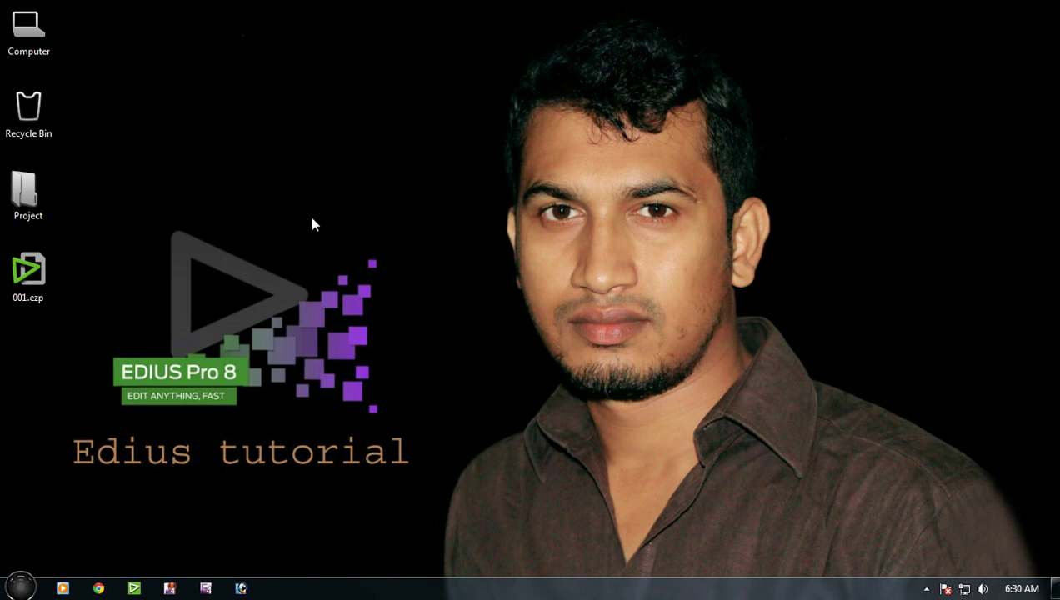
{"action": "right_click", "coordinate": [135, 239]}
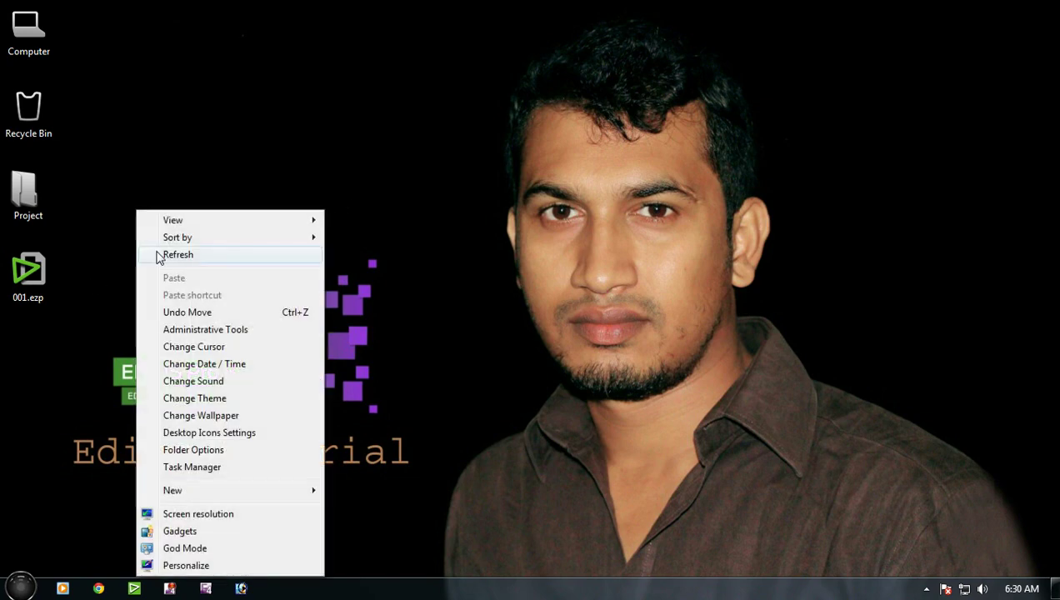
{"action": "left_click", "coordinate": [143, 252]}
{"action": "right_click", "coordinate": [128, 189]}
{"action": "left_click", "coordinate": [130, 227]}
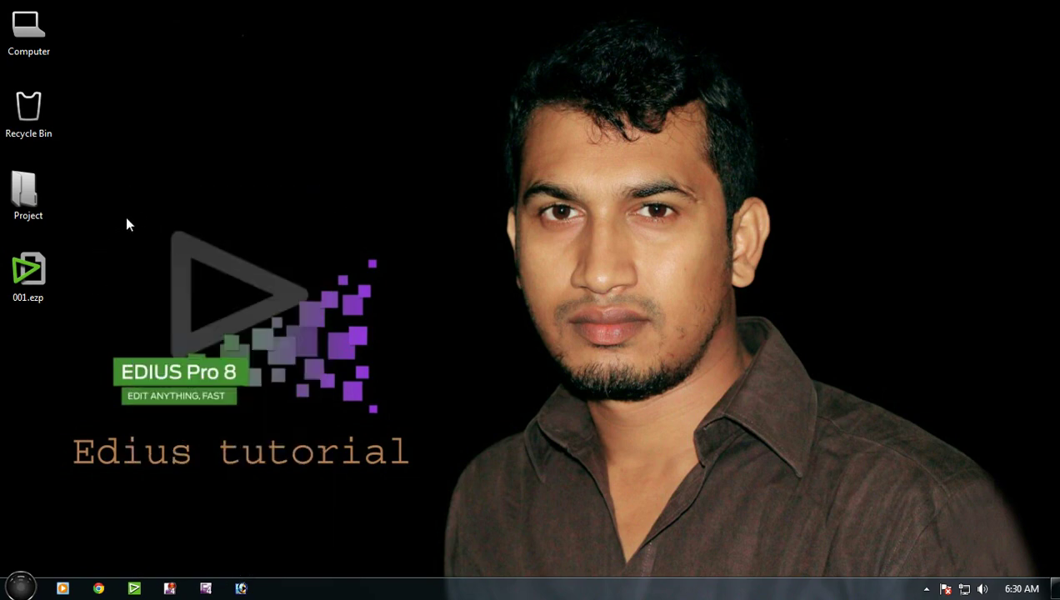